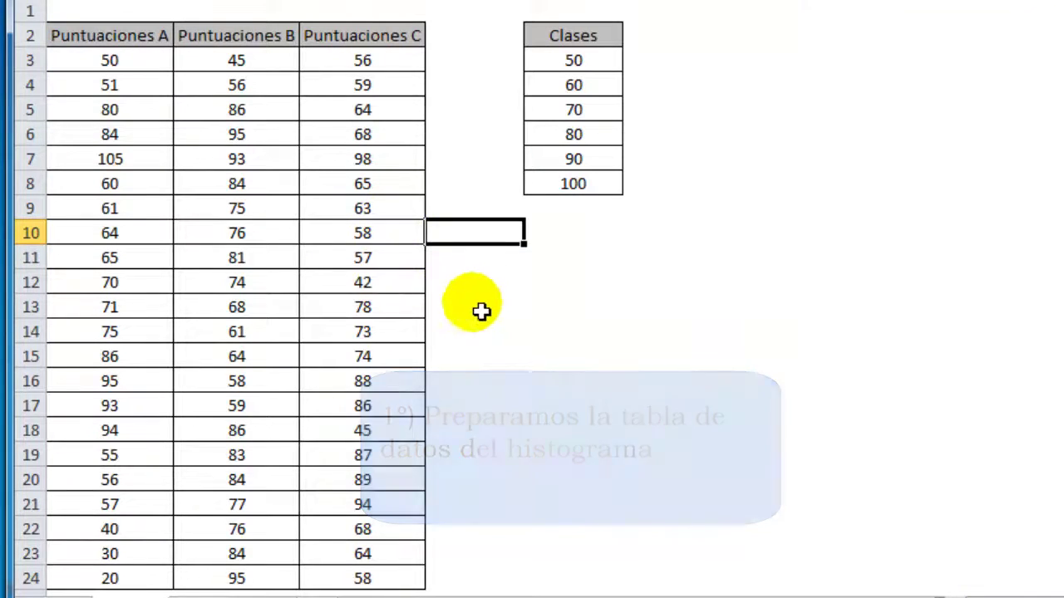
Select the three score groups and the class values 50-100, then open the Complementos de Excel list via Opciones.
{"action": "mouse_move", "coordinate": [149, 65]}
{"action": "left_mouse_down"}
{"action": "mouse_move", "coordinate": [359, 222]}
{"action": "mouse_move", "coordinate": [376, 356]}
{"action": "left_mouse_up"}
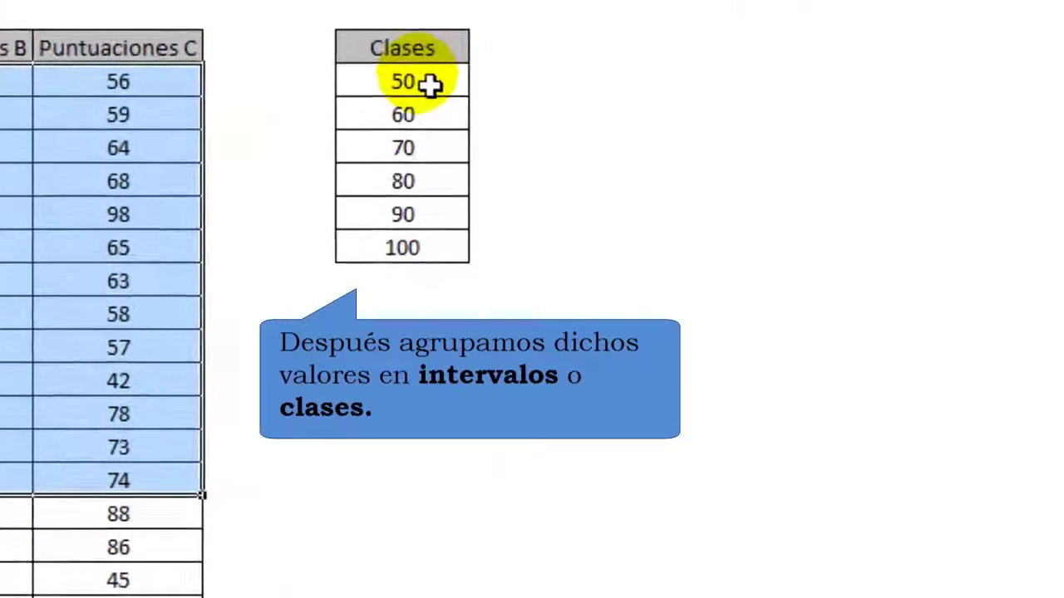
{"action": "left_click_drag", "start_coordinate": [430, 83], "coordinate": [419, 253]}
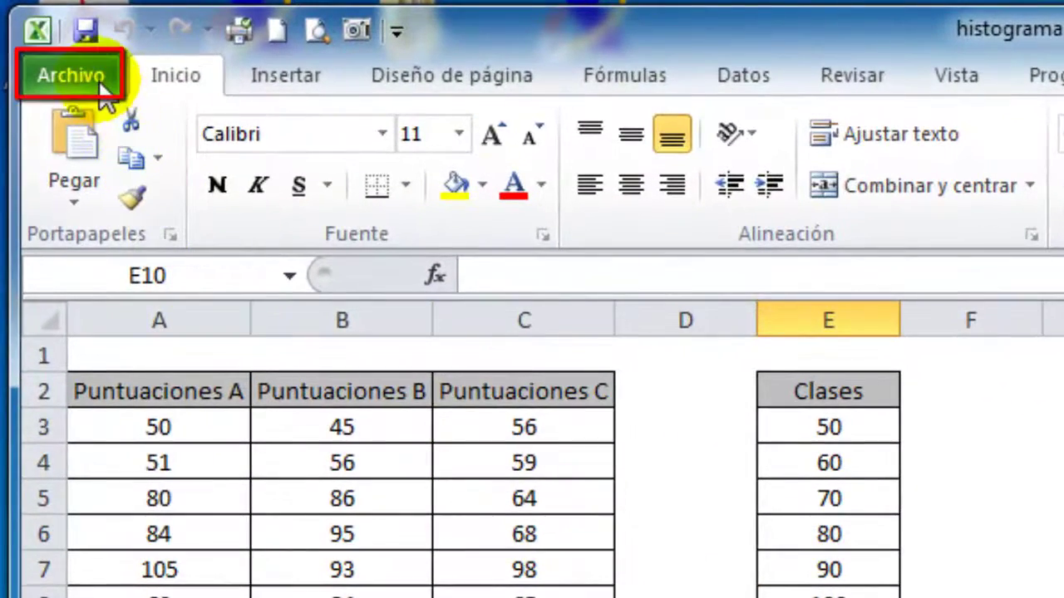
{"action": "left_click", "coordinate": [100, 82]}
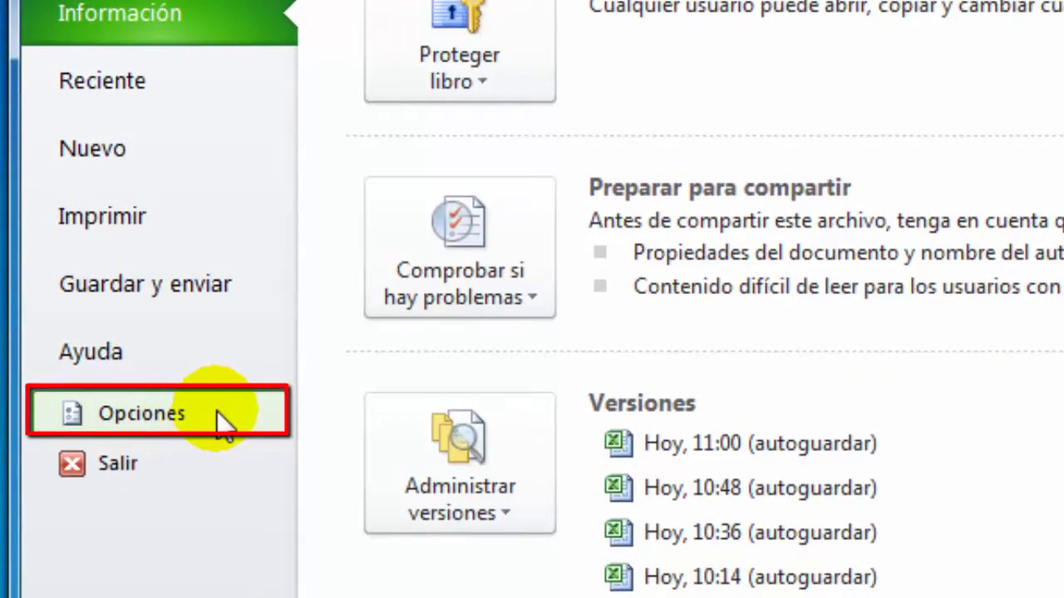
{"action": "left_click", "coordinate": [217, 412]}
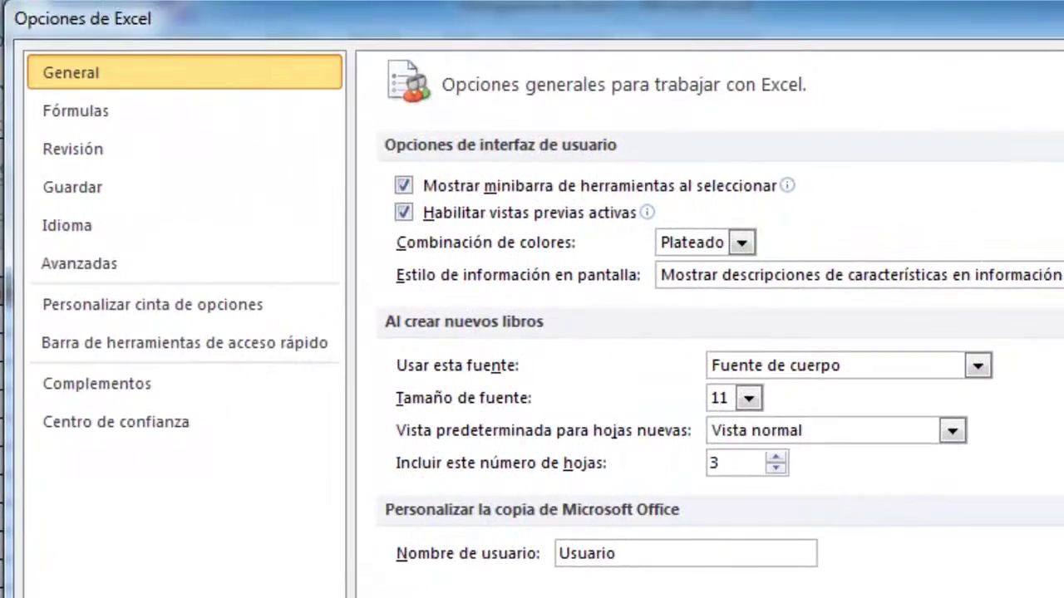
{"action": "left_click", "coordinate": [104, 386]}
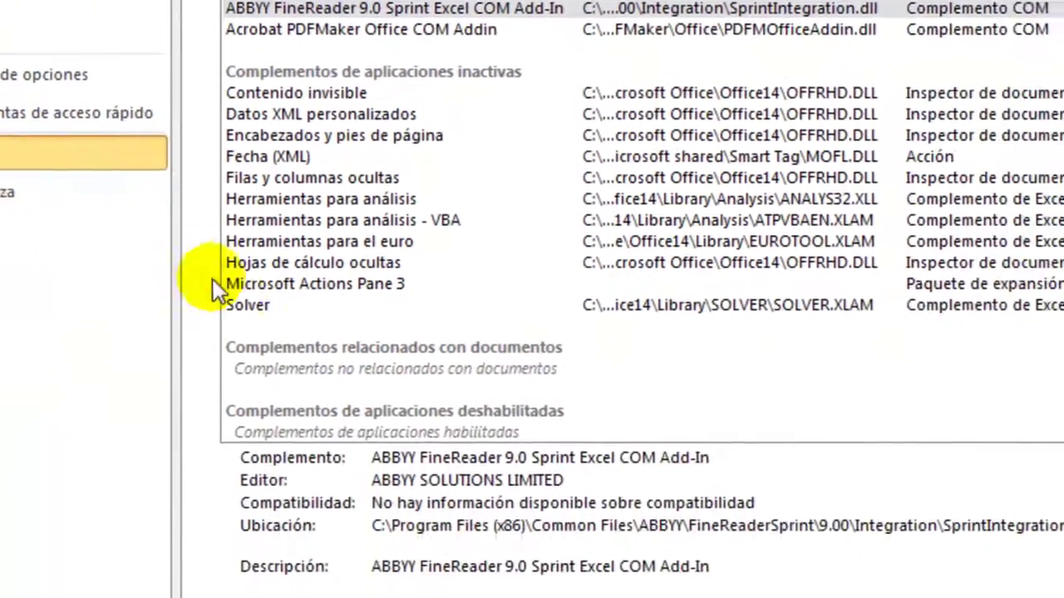
{"action": "left_click", "coordinate": [438, 497]}
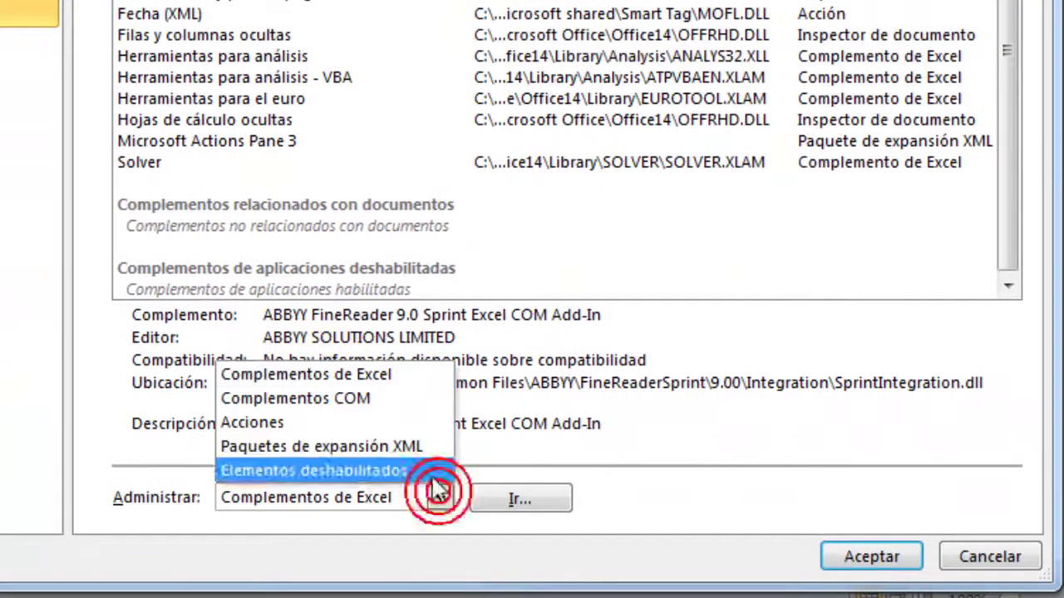
{"action": "left_click", "coordinate": [416, 374]}
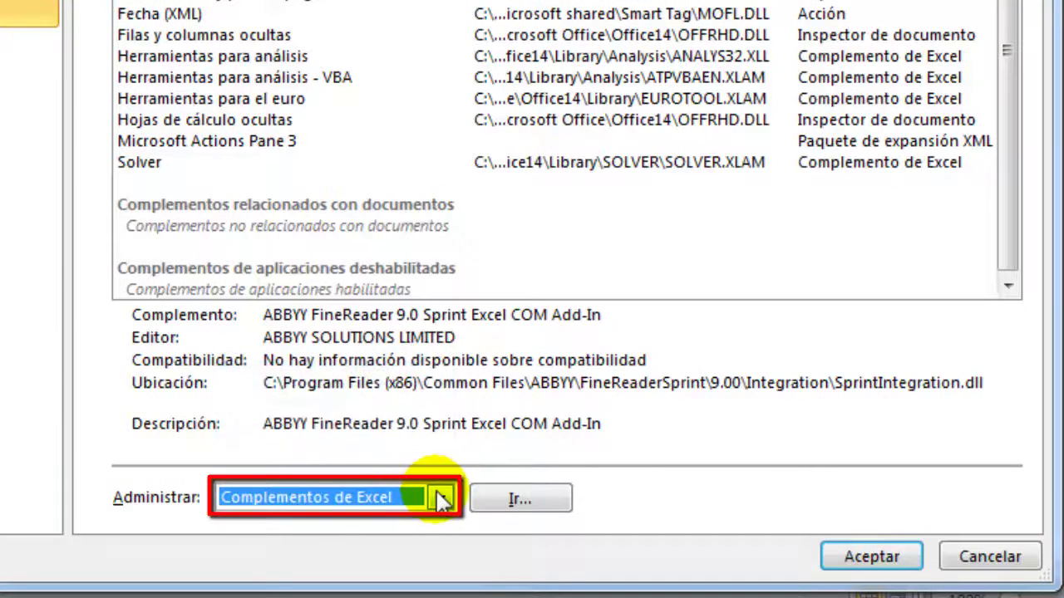
{"action": "left_click", "coordinate": [496, 502]}
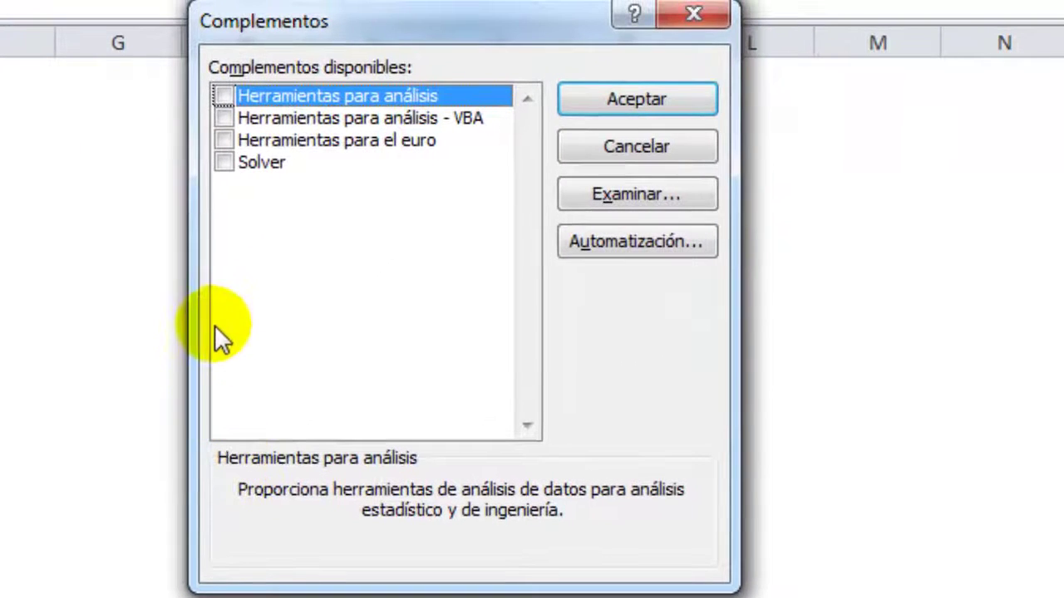
Tick Herramientas para análisis - VBA and confirm the add-ins dialog.
{"action": "left_click", "coordinate": [224, 118]}
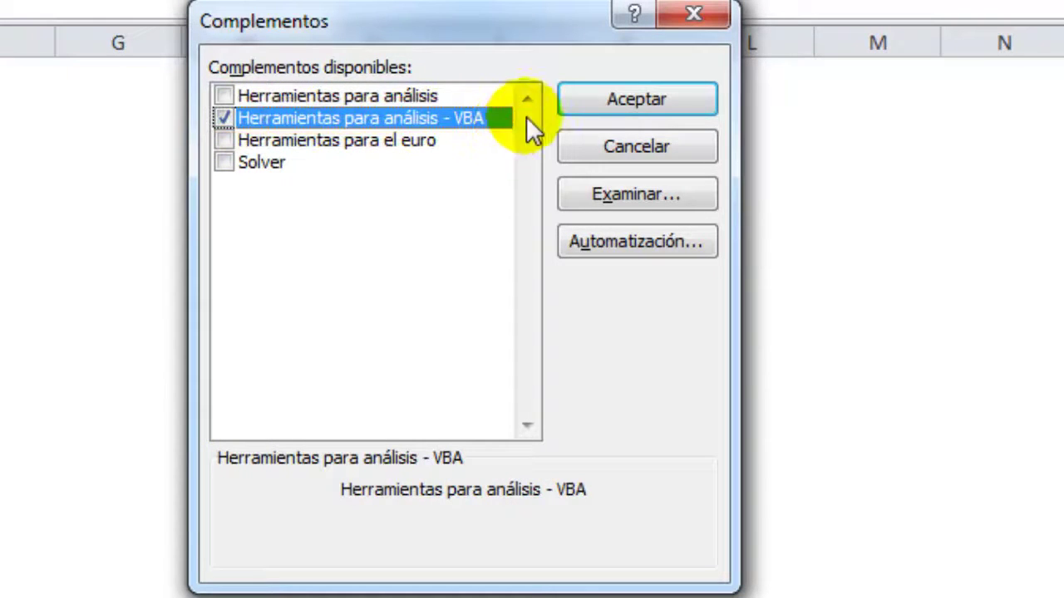
{"action": "left_click", "coordinate": [588, 105]}
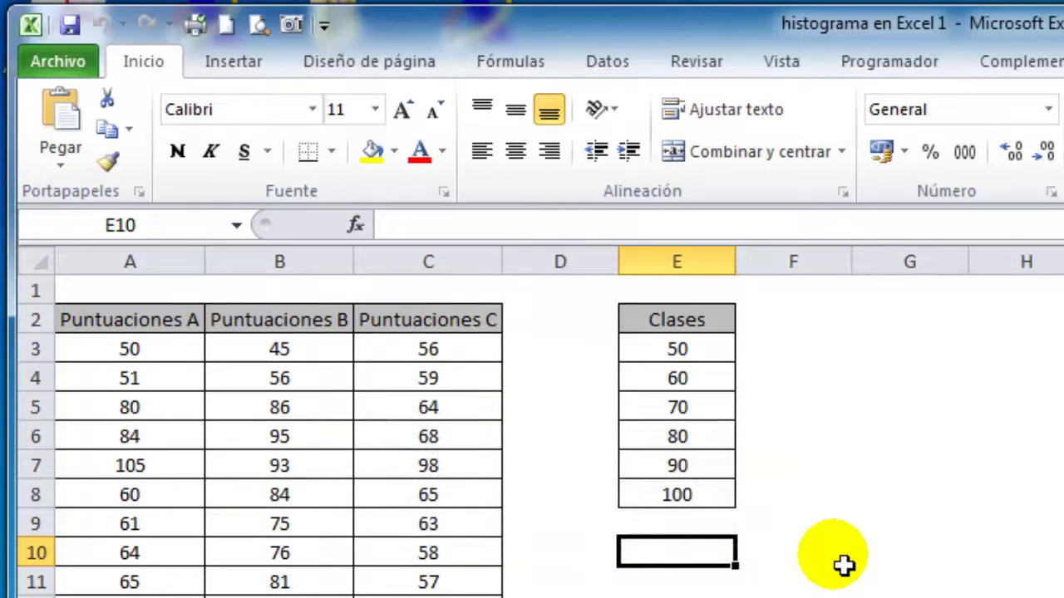
From Datos > Análisis de datos, choose the Histograma analysis.
{"action": "left_click", "coordinate": [631, 75]}
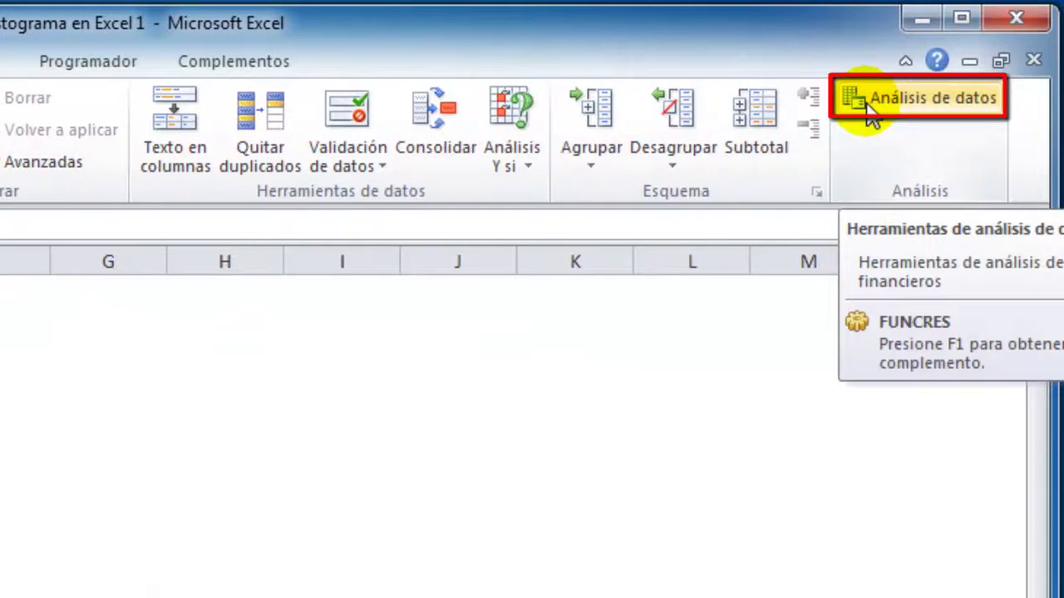
{"action": "left_click", "coordinate": [871, 115]}
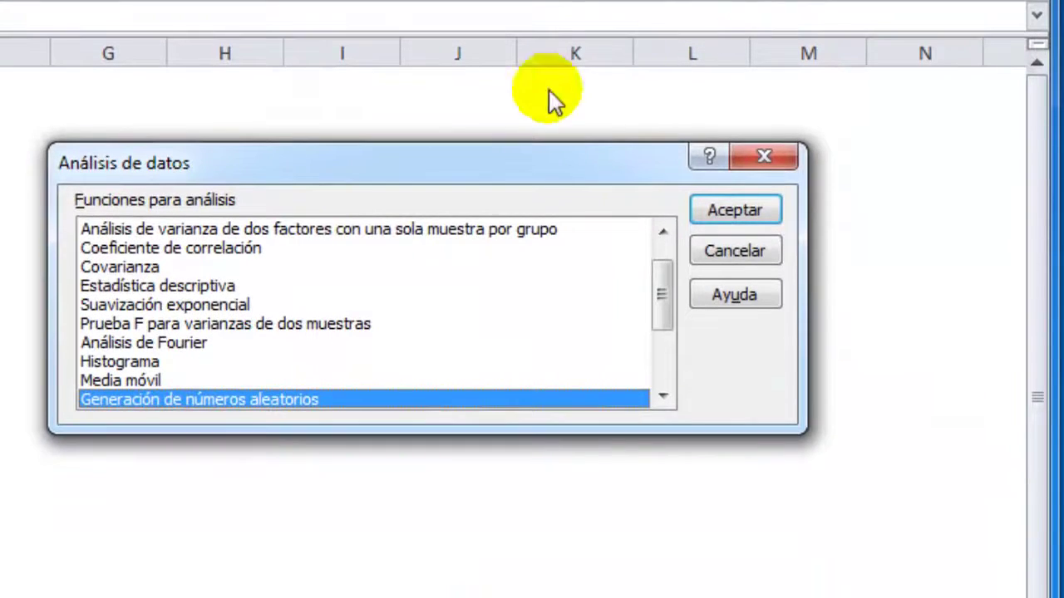
{"action": "left_click", "coordinate": [173, 364]}
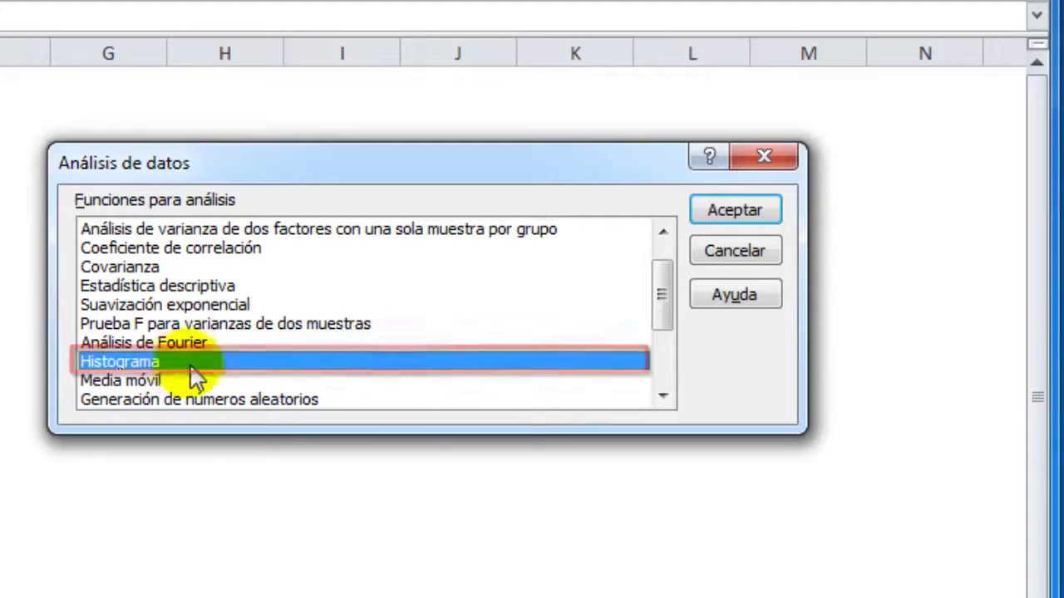
{"action": "left_click", "coordinate": [713, 219]}
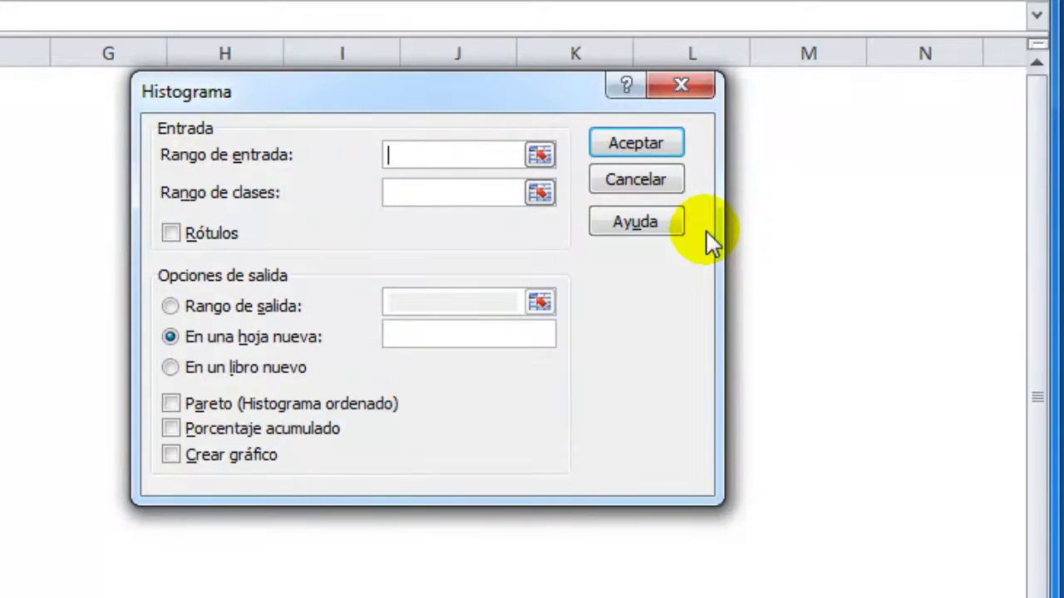
Set the Histograma input range to $A$3:$C$24 covering all three score columns.
{"action": "left_click", "coordinate": [541, 158]}
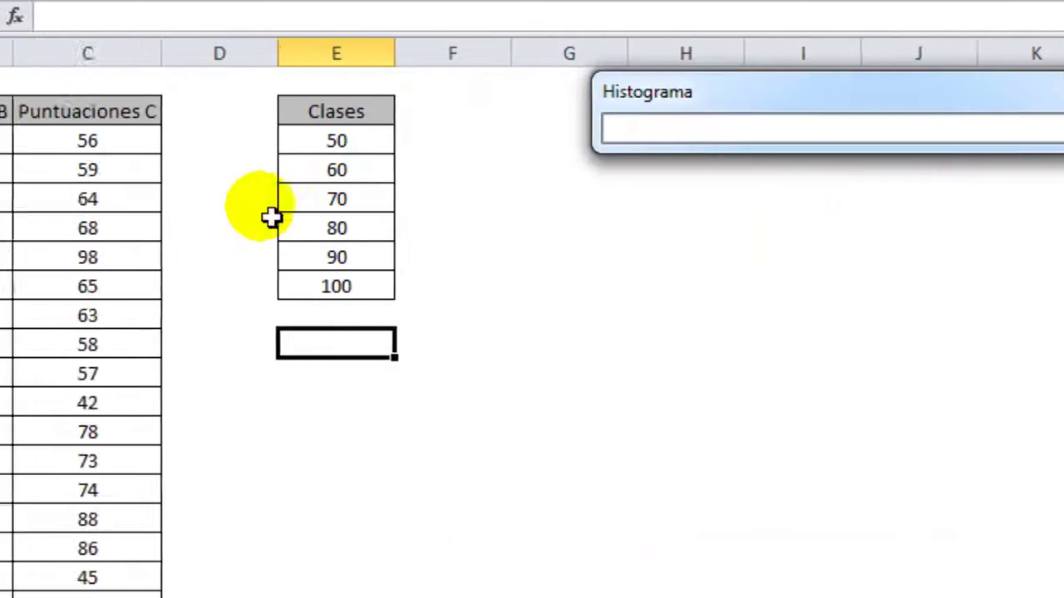
{"action": "left_click_drag", "start_coordinate": [180, 148], "coordinate": [179, 148]}
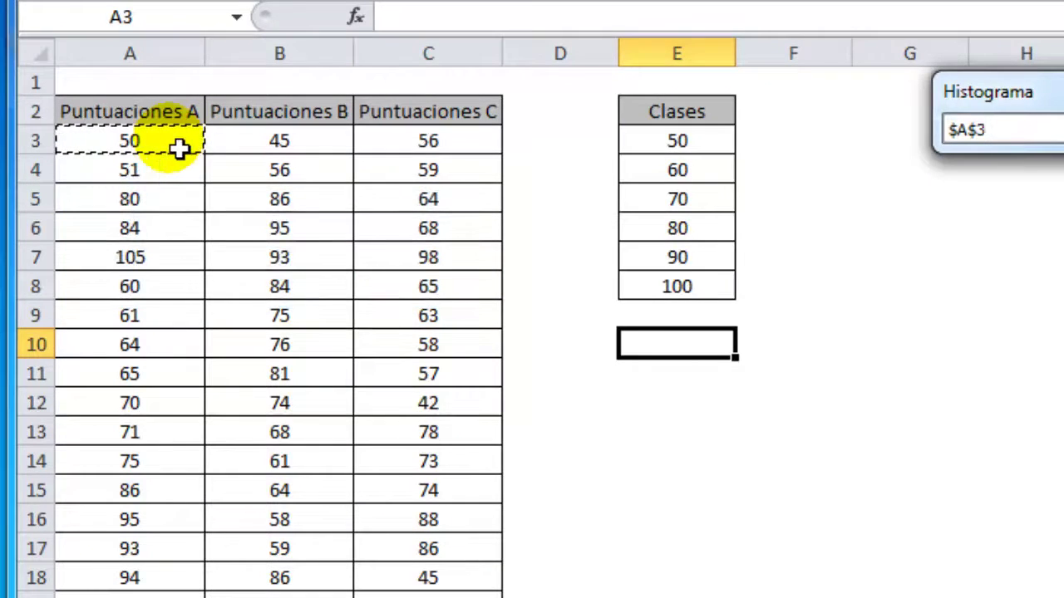
{"action": "mouse_move", "coordinate": [180, 148]}
{"action": "left_mouse_down"}
{"action": "mouse_move", "coordinate": [252, 175]}
{"action": "mouse_move", "coordinate": [424, 519]}
{"action": "mouse_move", "coordinate": [426, 550]}
{"action": "left_mouse_up"}
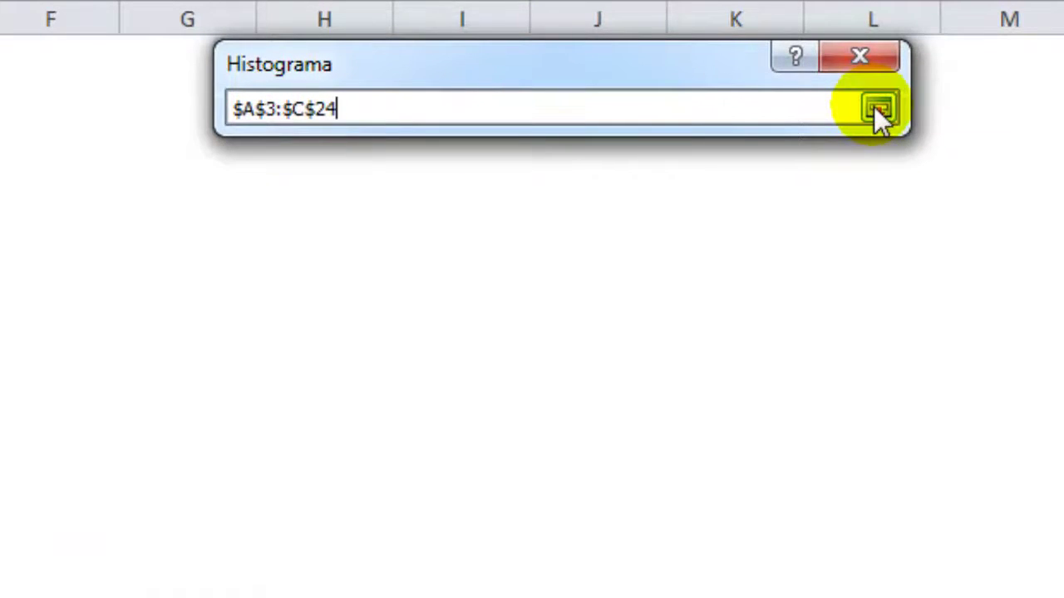
{"action": "left_click", "coordinate": [873, 107]}
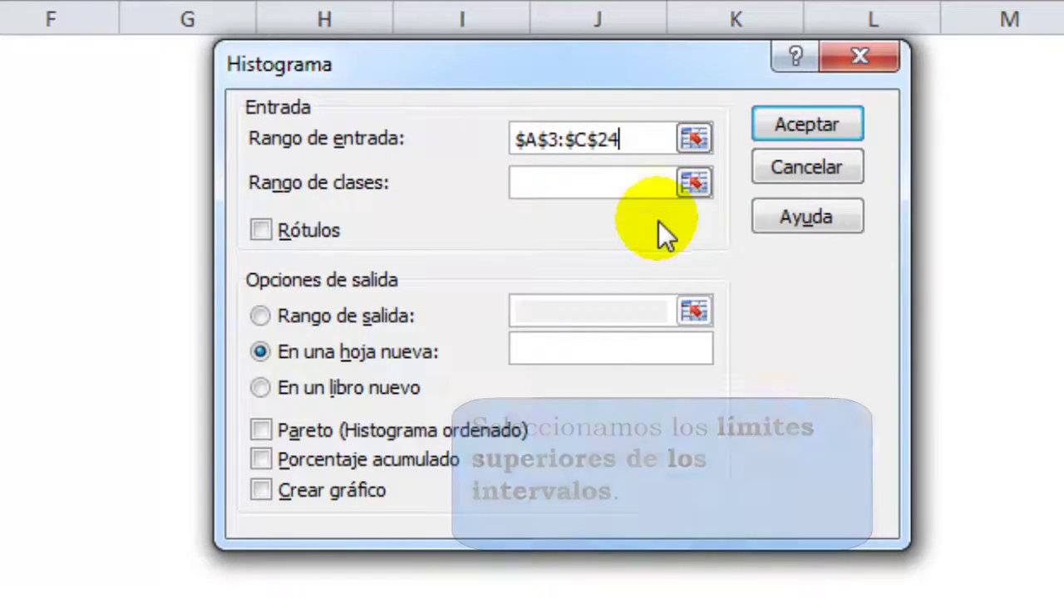
Set the Histograma class range to $E$3:$E$8.
{"action": "left_click", "coordinate": [695, 183]}
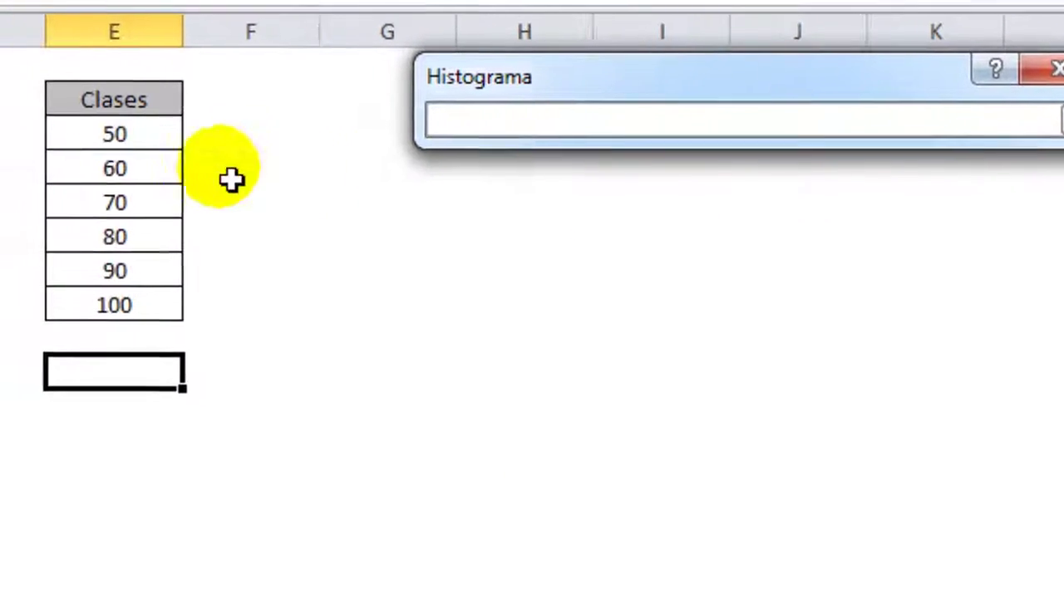
{"action": "left_click", "coordinate": [204, 154]}
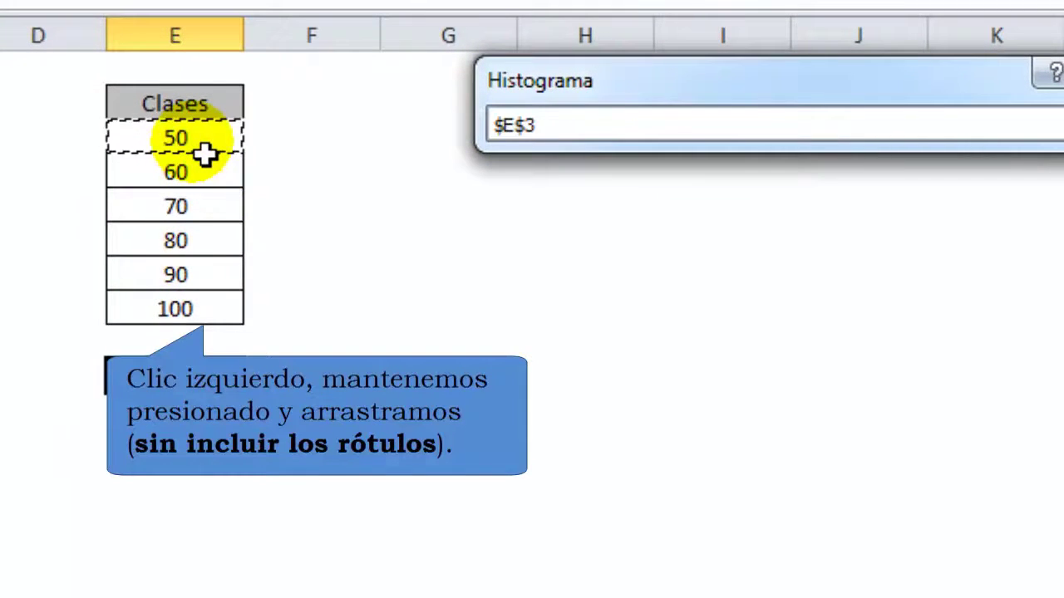
{"action": "left_click_drag", "start_coordinate": [204, 155], "coordinate": [217, 329]}
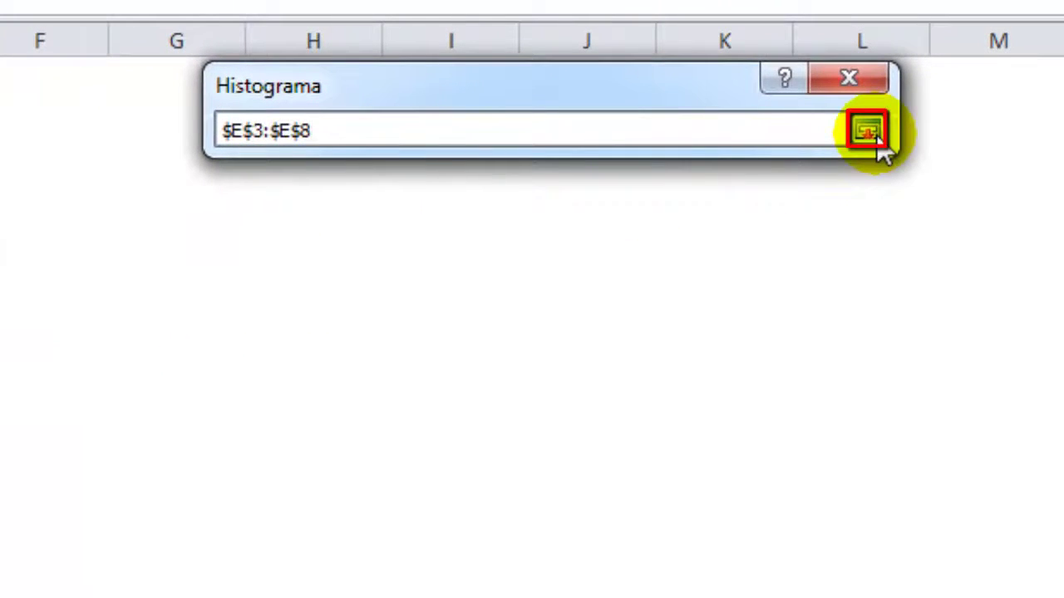
{"action": "left_click", "coordinate": [876, 134]}
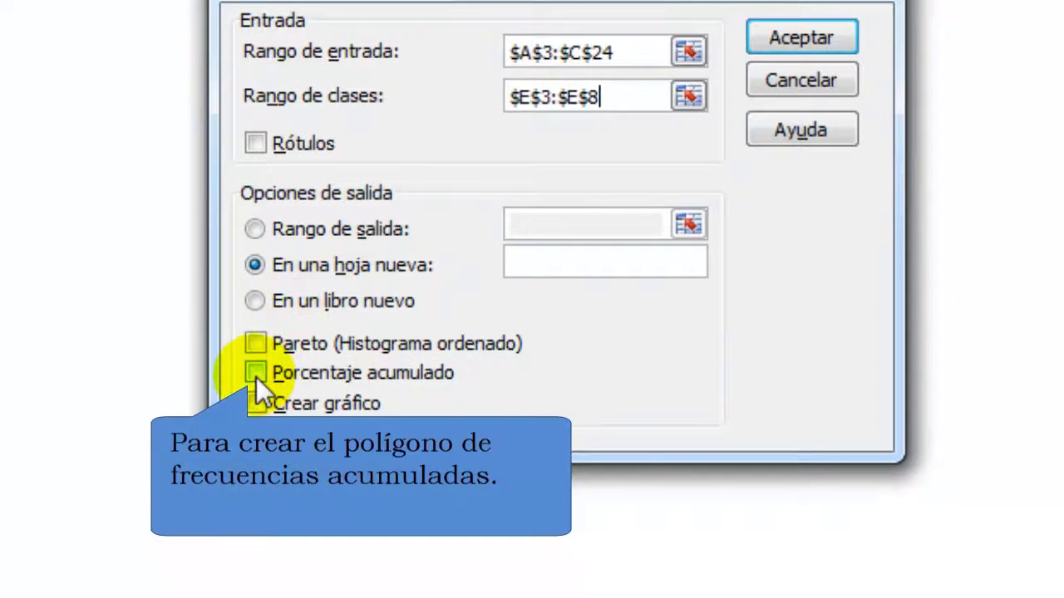
Enable Porcentaje acumulado and Crear gráfico, then run the histogram on a new sheet.
{"action": "left_click", "coordinate": [256, 373]}
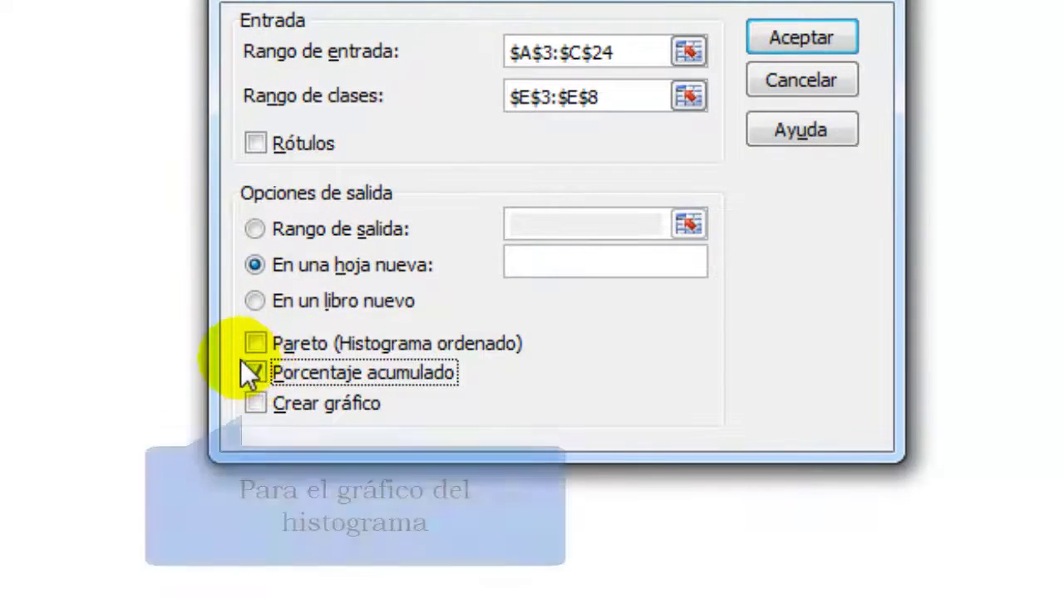
{"action": "left_click", "coordinate": [256, 404]}
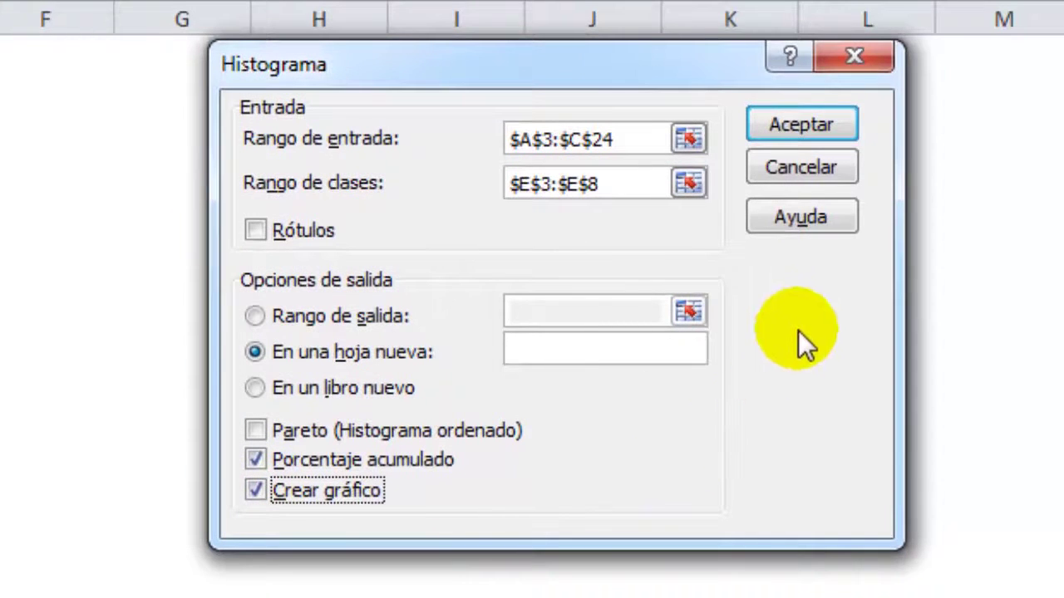
{"action": "left_click", "coordinate": [833, 140]}
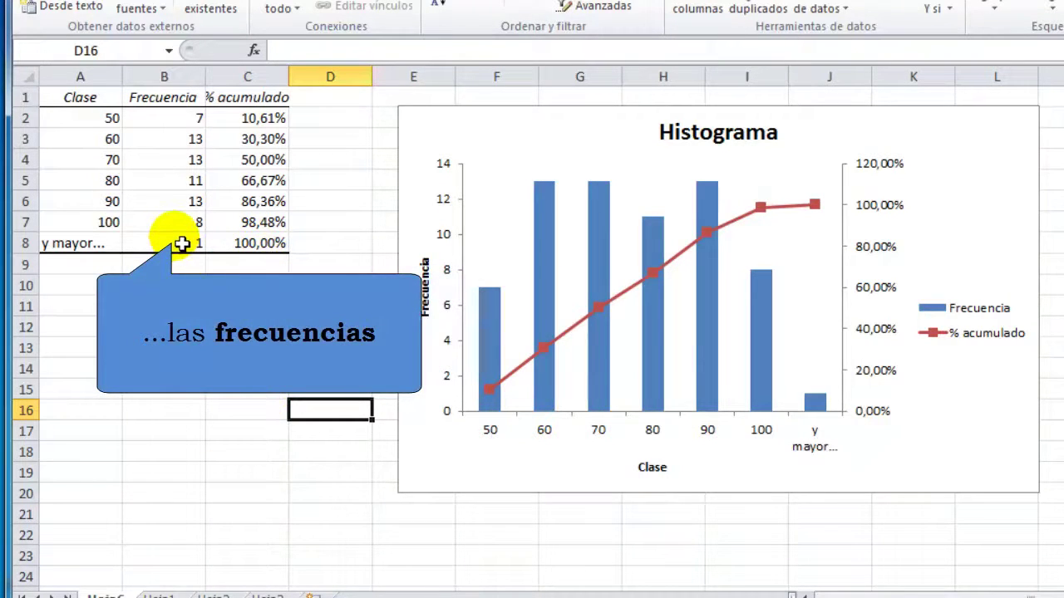
{"action": "left_click", "coordinate": [517, 372]}
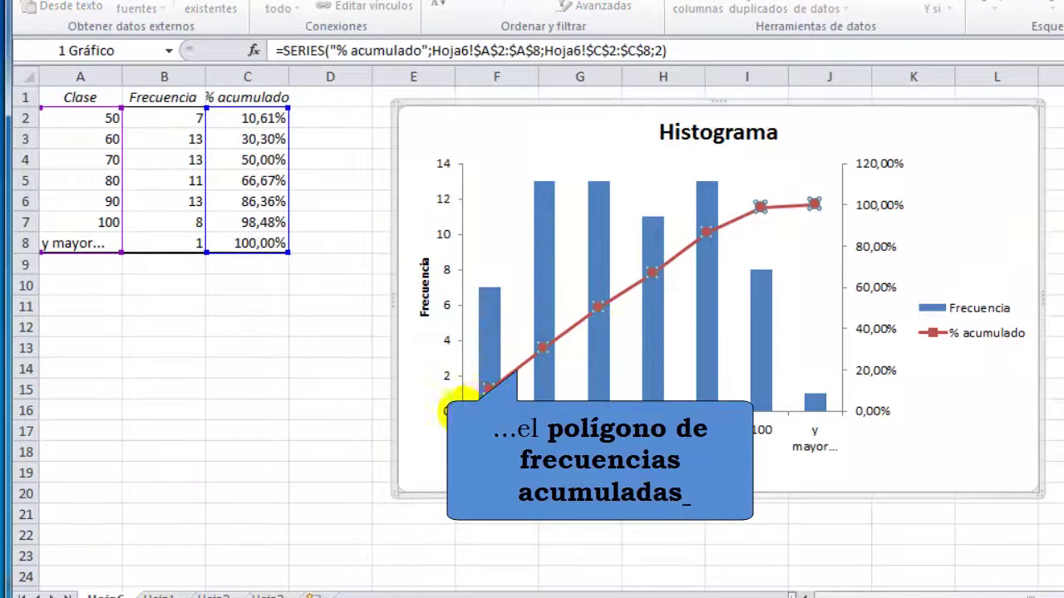
{"action": "left_click", "coordinate": [356, 451]}
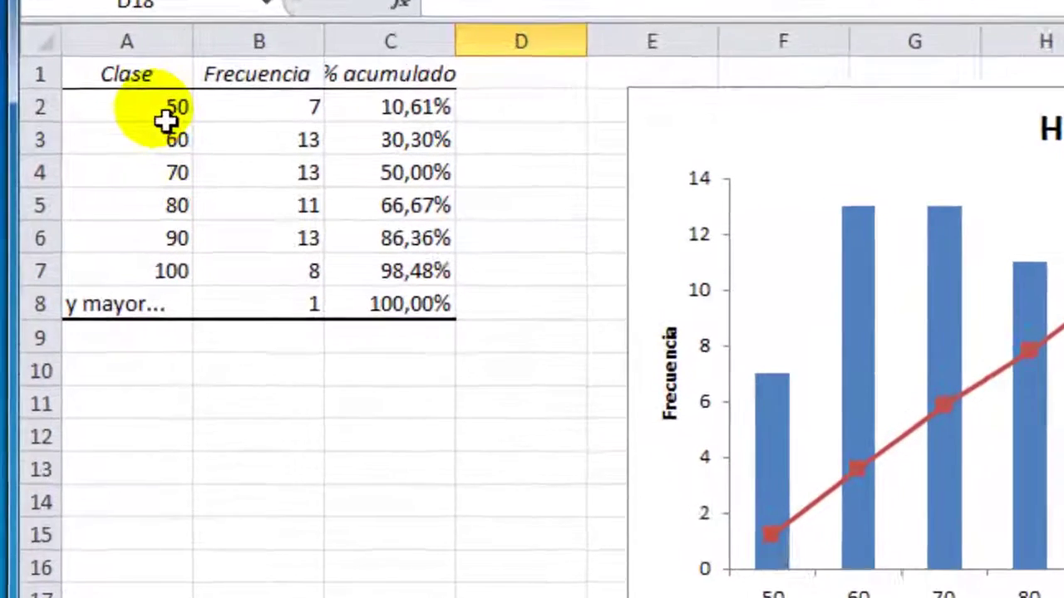
{"action": "left_click", "coordinate": [166, 120]}
{"action": "type", "text": "0-"}
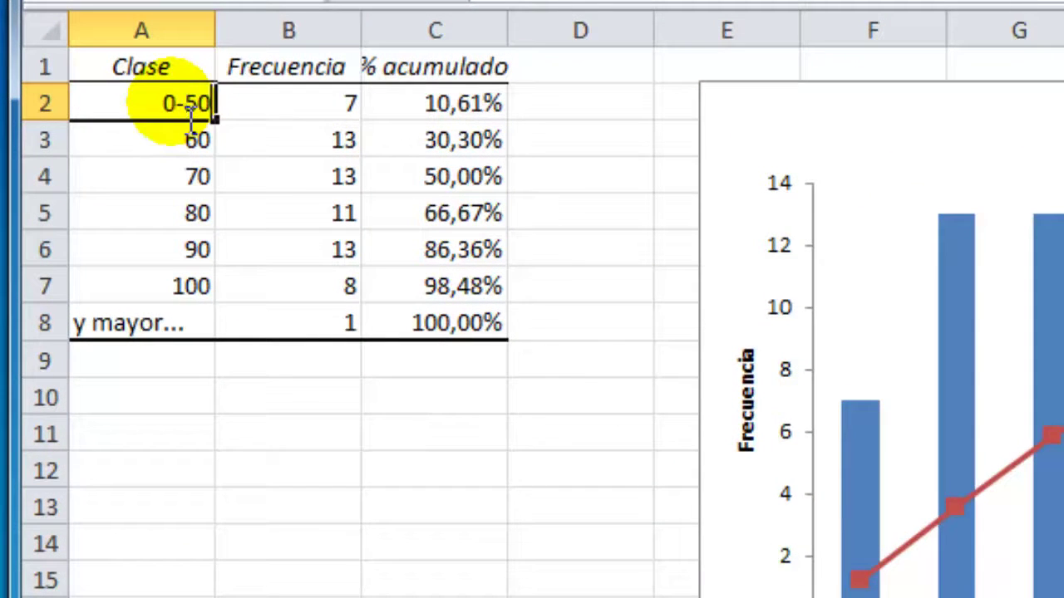
Relabel the classes as 0-50, 51-60, 61-70, 71-80, 81-90 and 91-100.
{"action": "left_click", "coordinate": [166, 146]}
{"action": "type", "text": "51-"}
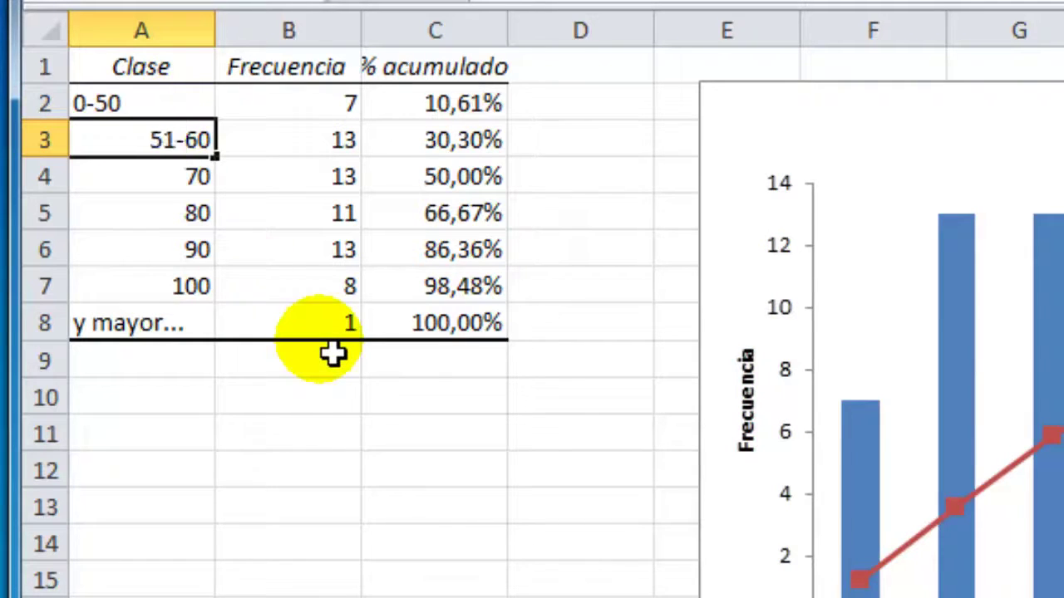
{"action": "left_click", "coordinate": [190, 173]}
{"action": "type", "text": "61-"}
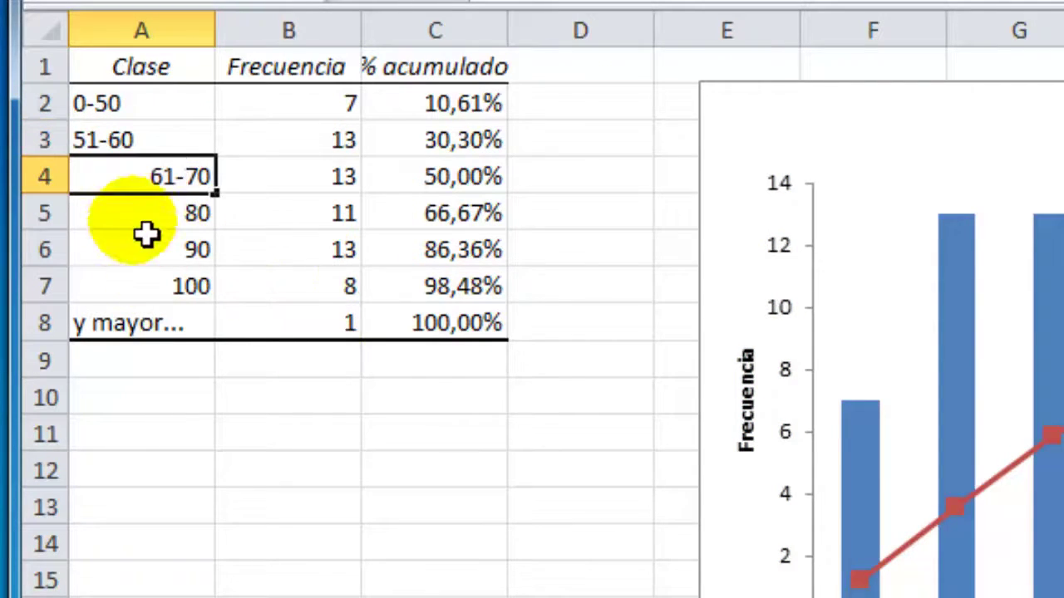
{"action": "left_click", "coordinate": [142, 211]}
{"action": "type", "text": "71-"}
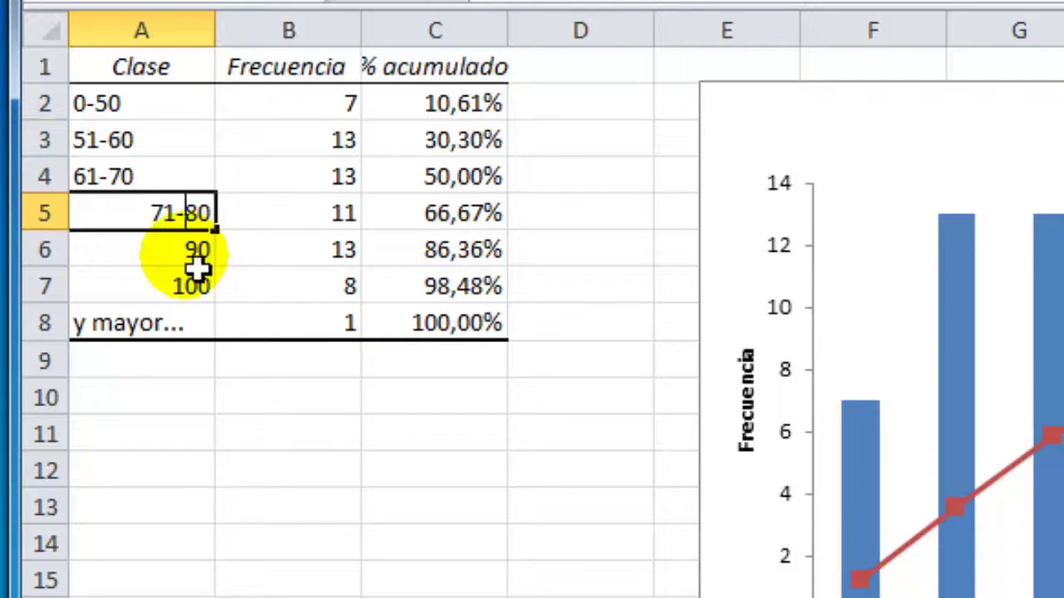
{"action": "key", "text": "Return"}
{"action": "type", "text": "-"}
{"action": "double_click", "coordinate": [181, 286]}
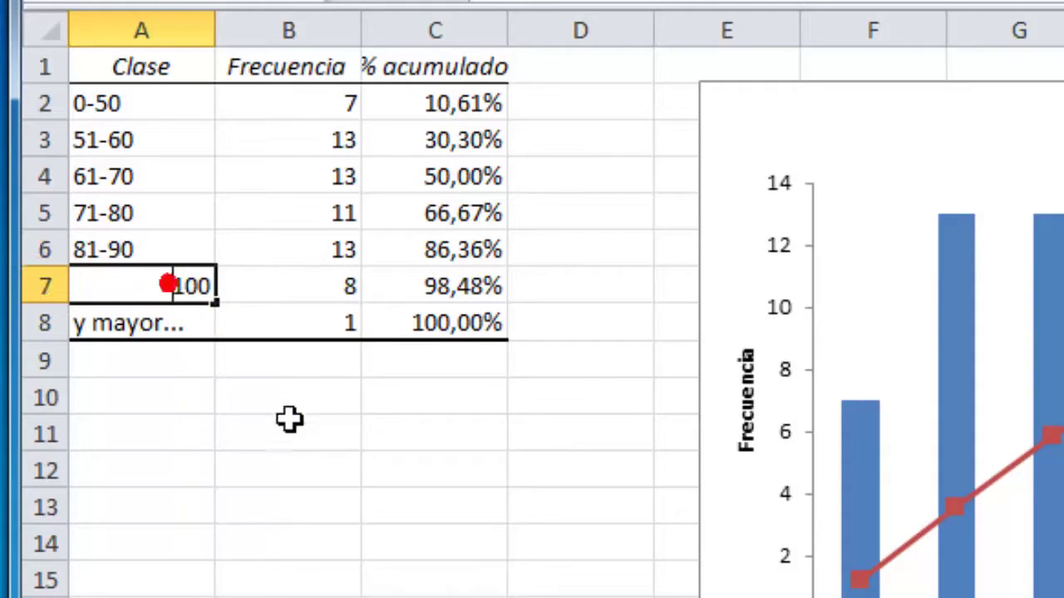
{"action": "type", "text": "91-"}
{"action": "left_click", "coordinate": [286, 408]}
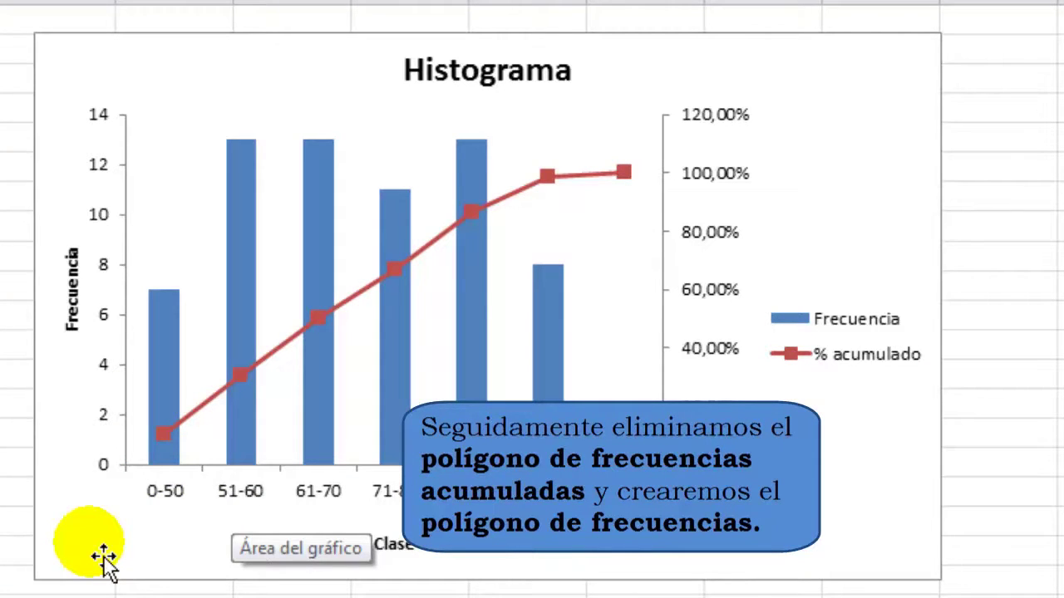
Delete the red % acumulado line series from the Histograma chart.
{"action": "left_click", "coordinate": [240, 374]}
{"action": "left_click", "coordinate": [249, 379]}
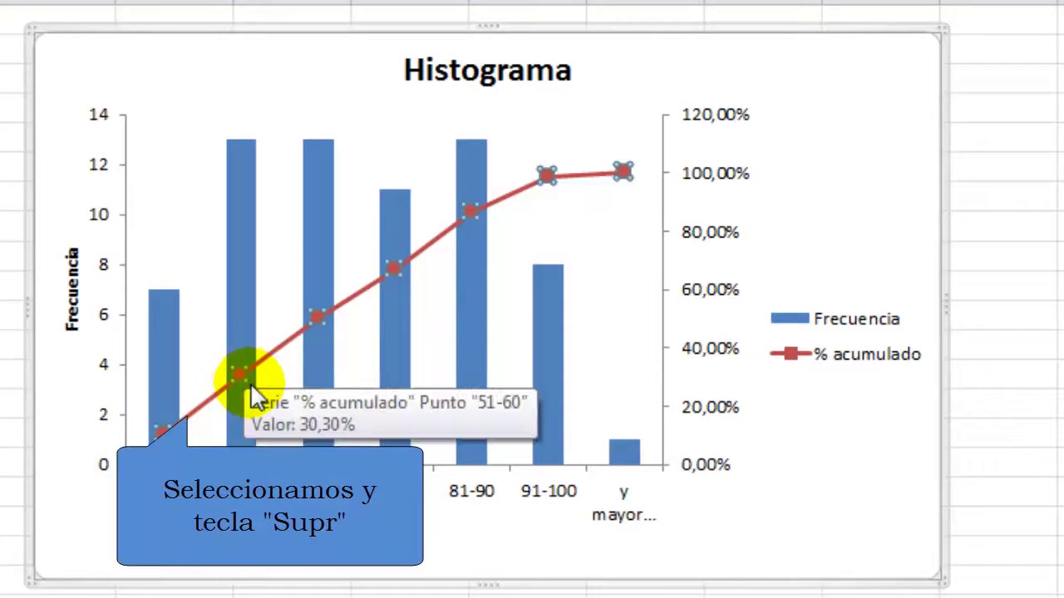
{"action": "key", "text": "Delete"}
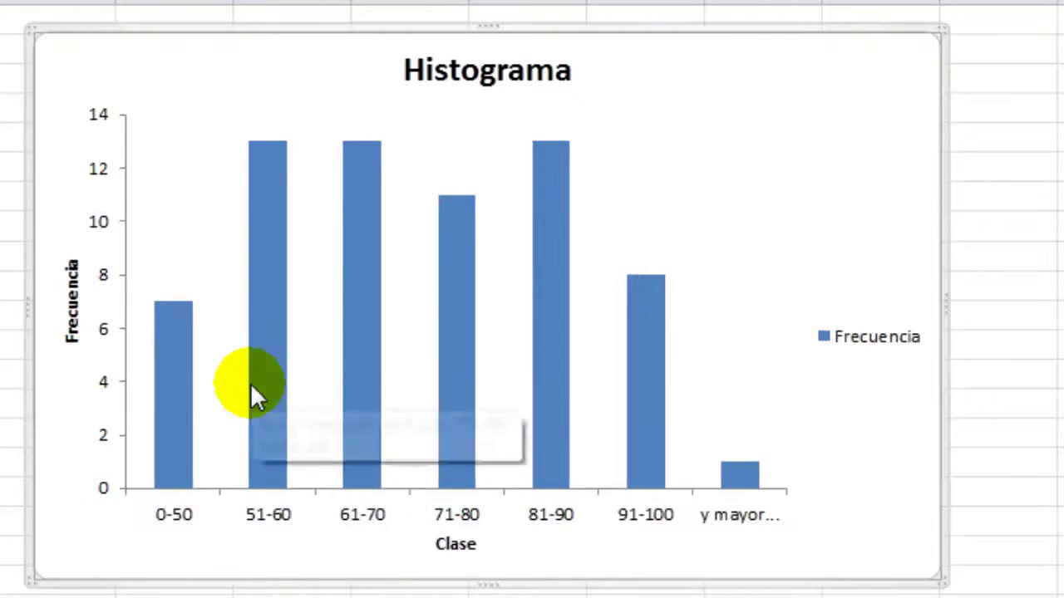
{"action": "mouse_move", "coordinate": [262, 491]}
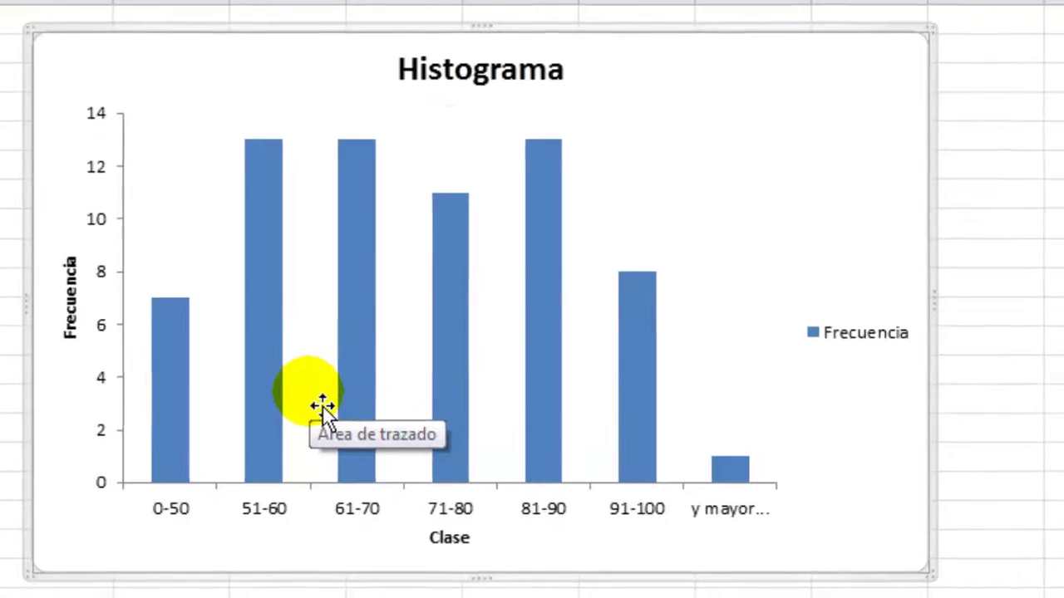
Add a new chart series with values =Hoja6!$B$2:$B$8 through Seleccionar datos.
{"action": "right_click", "coordinate": [324, 407]}
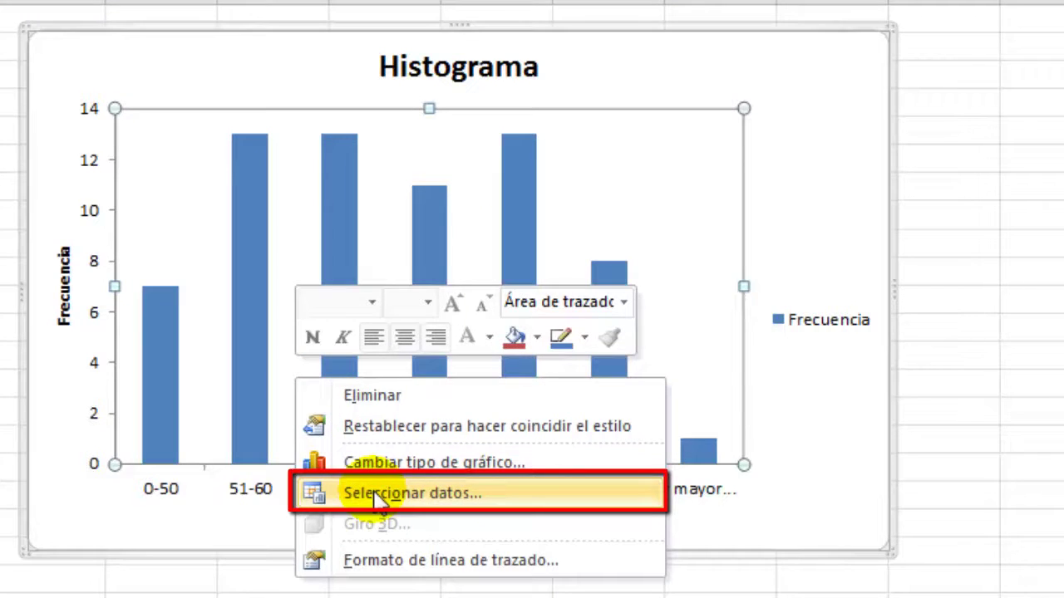
{"action": "left_click", "coordinate": [374, 494]}
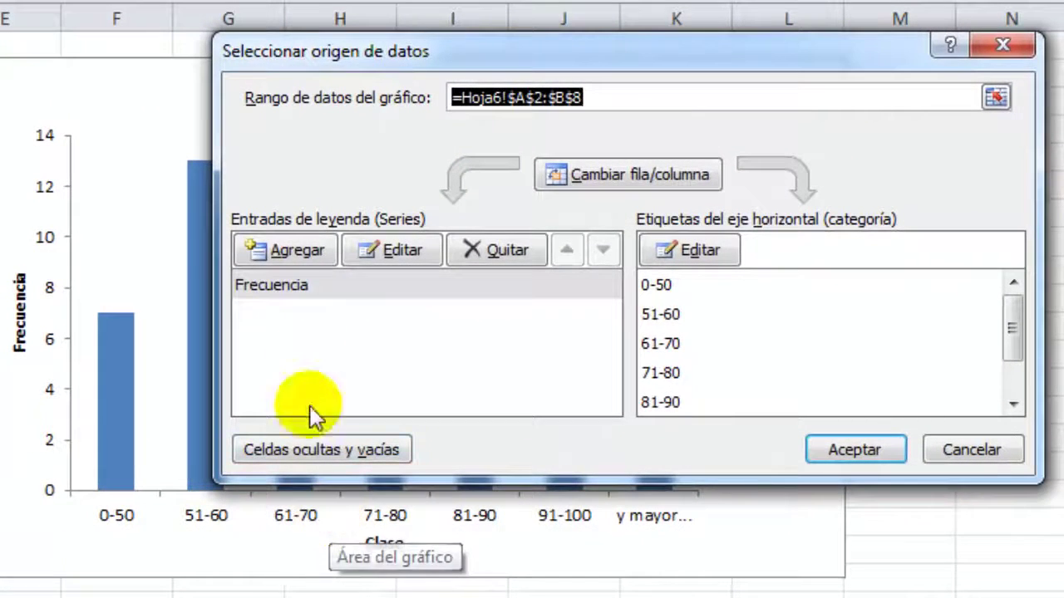
{"action": "left_click", "coordinate": [300, 252]}
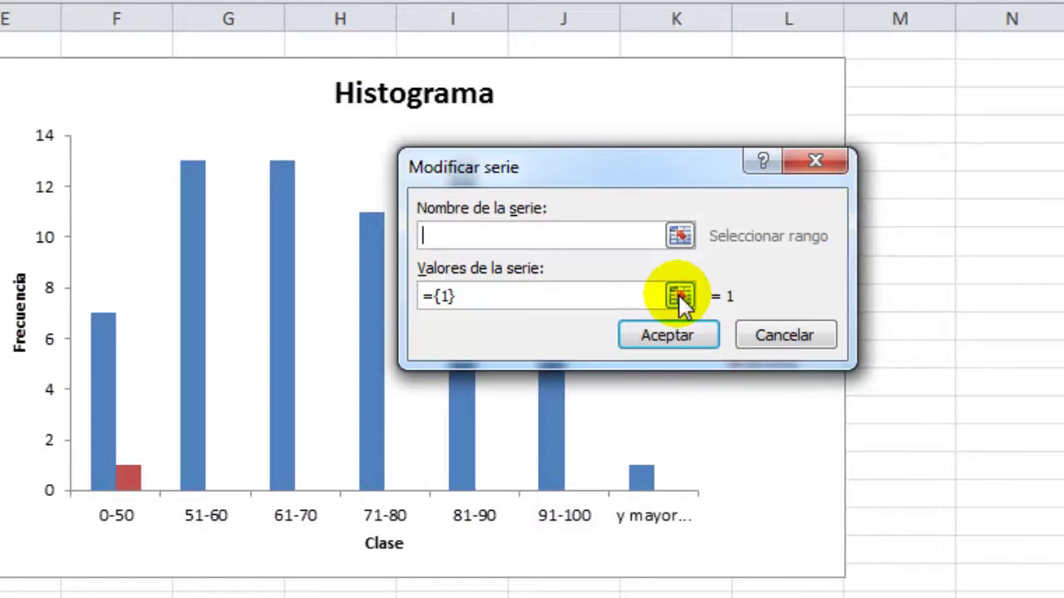
{"action": "left_click", "coordinate": [679, 297]}
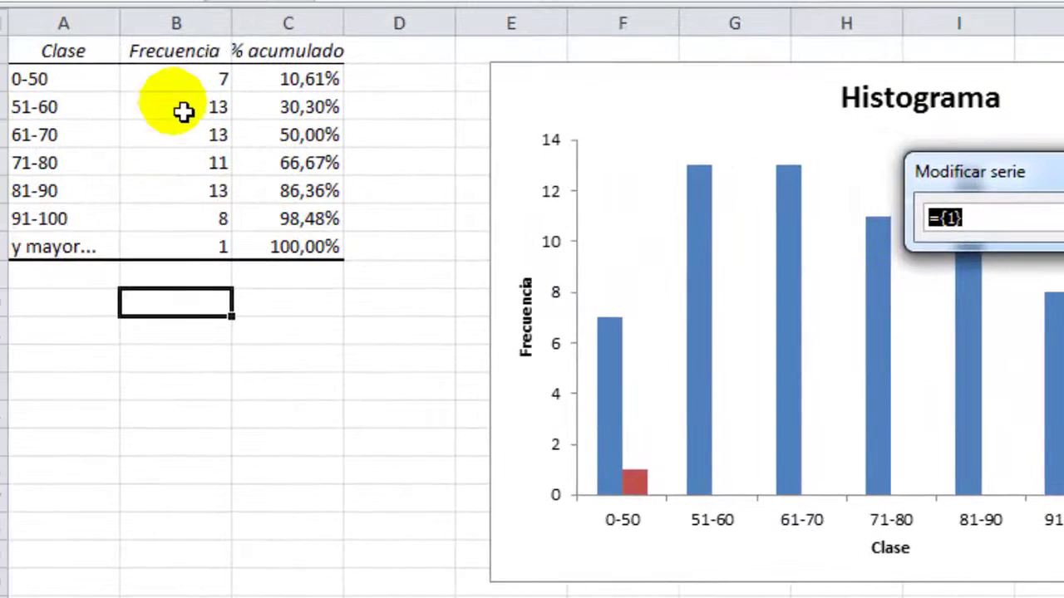
{"action": "left_click", "coordinate": [185, 79]}
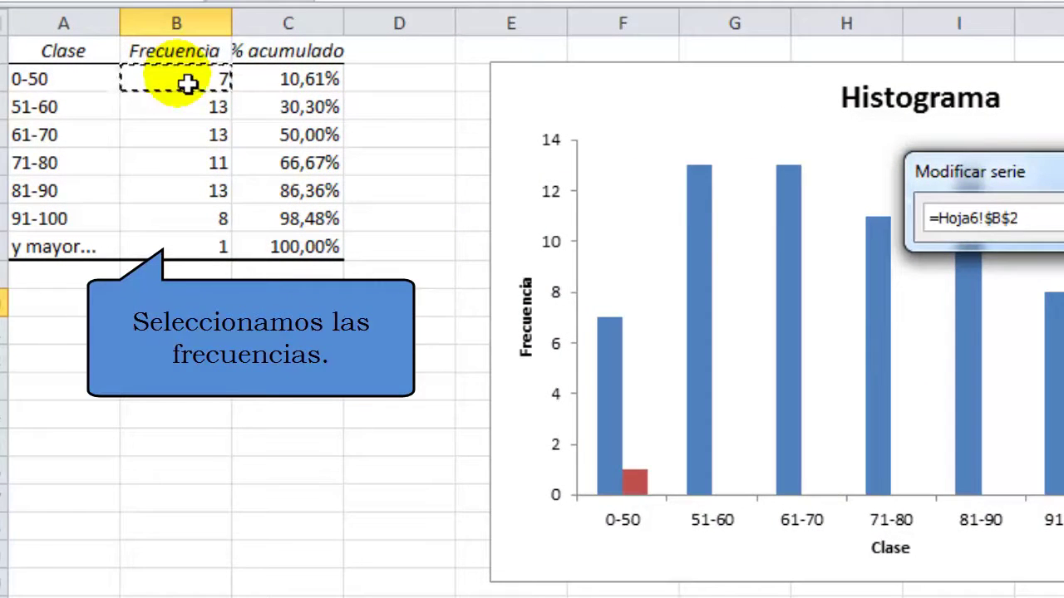
{"action": "left_click_drag", "start_coordinate": [186, 81], "coordinate": [197, 249]}
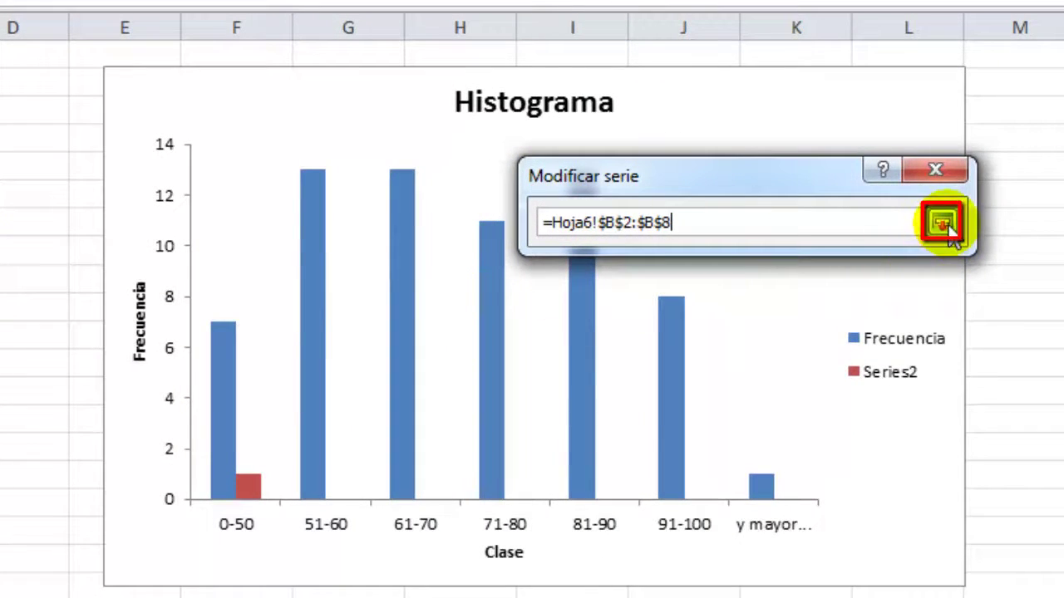
{"action": "left_click", "coordinate": [943, 222]}
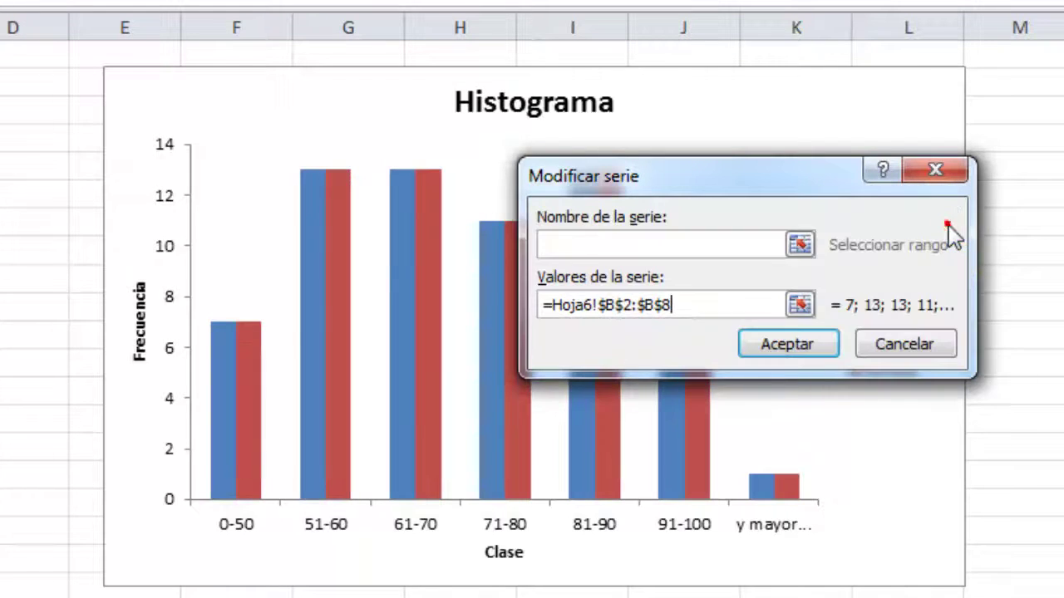
{"action": "left_click", "coordinate": [800, 348]}
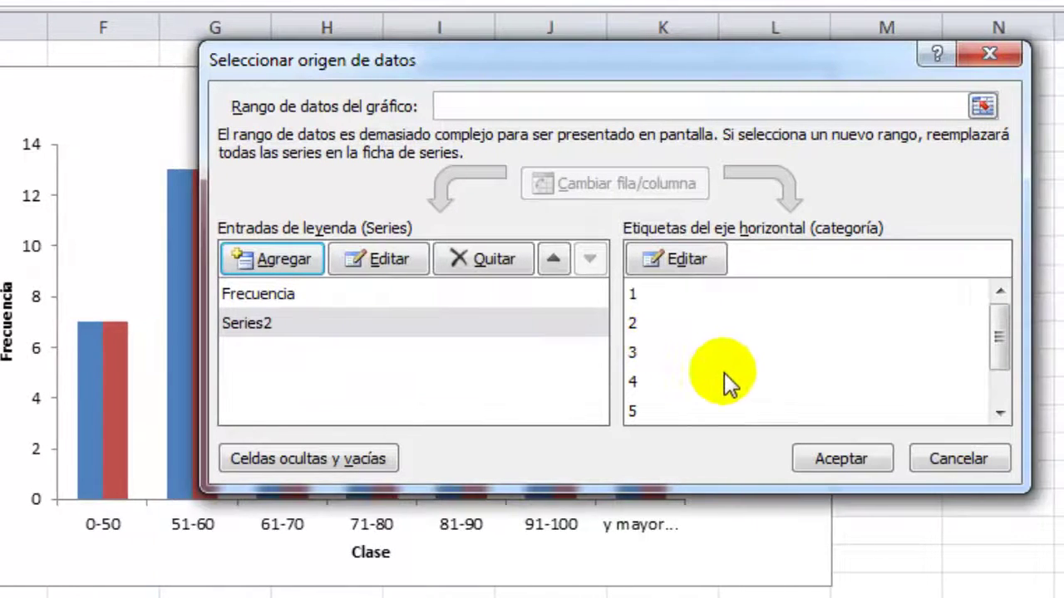
{"action": "left_click", "coordinate": [816, 461]}
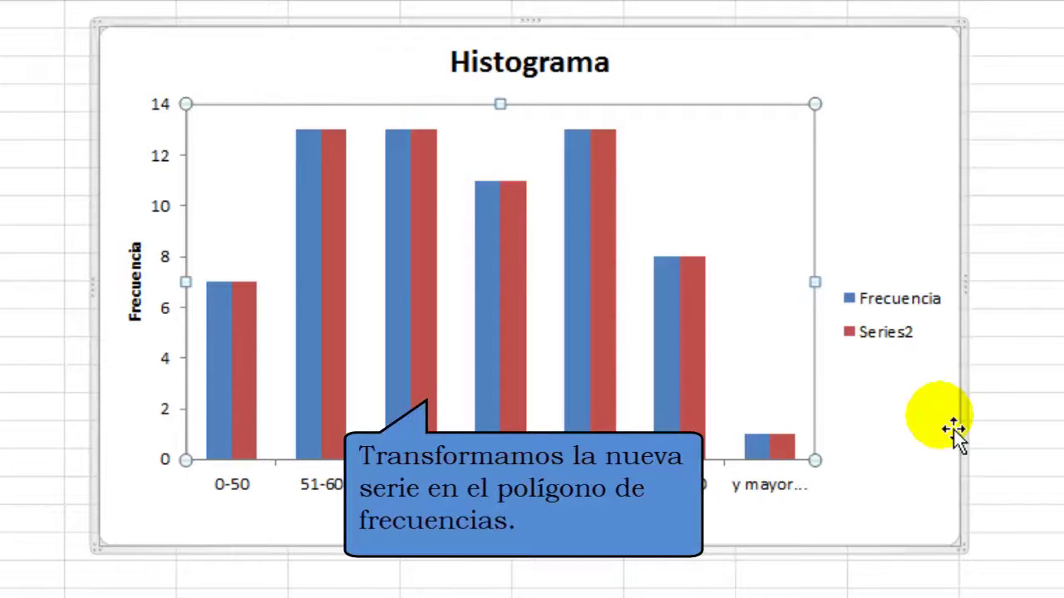
Change Series2's chart type to Línea con marcadores.
{"action": "right_click", "coordinate": [599, 379]}
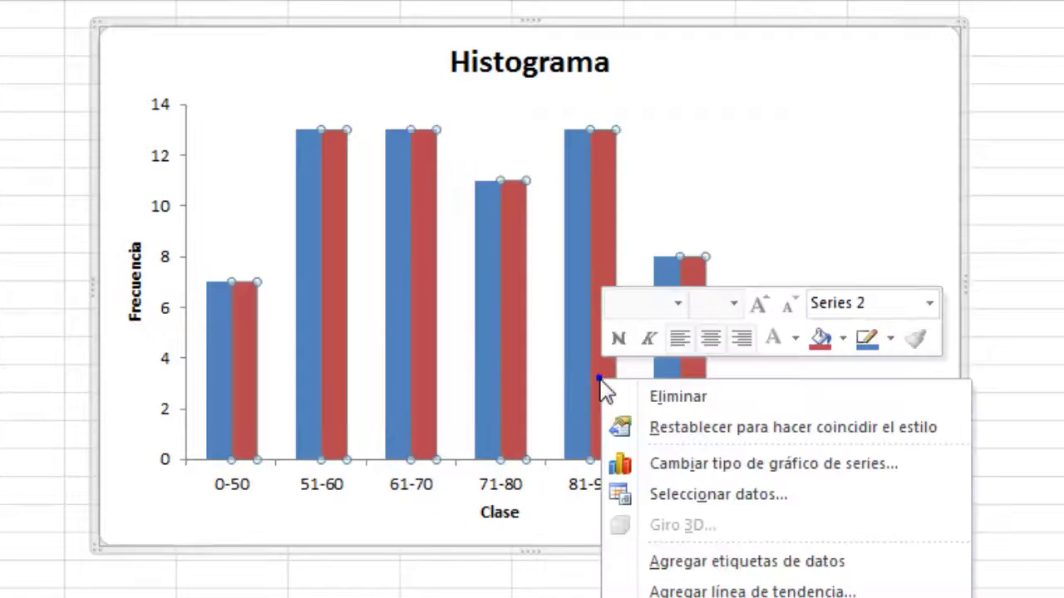
{"action": "left_click", "coordinate": [680, 467]}
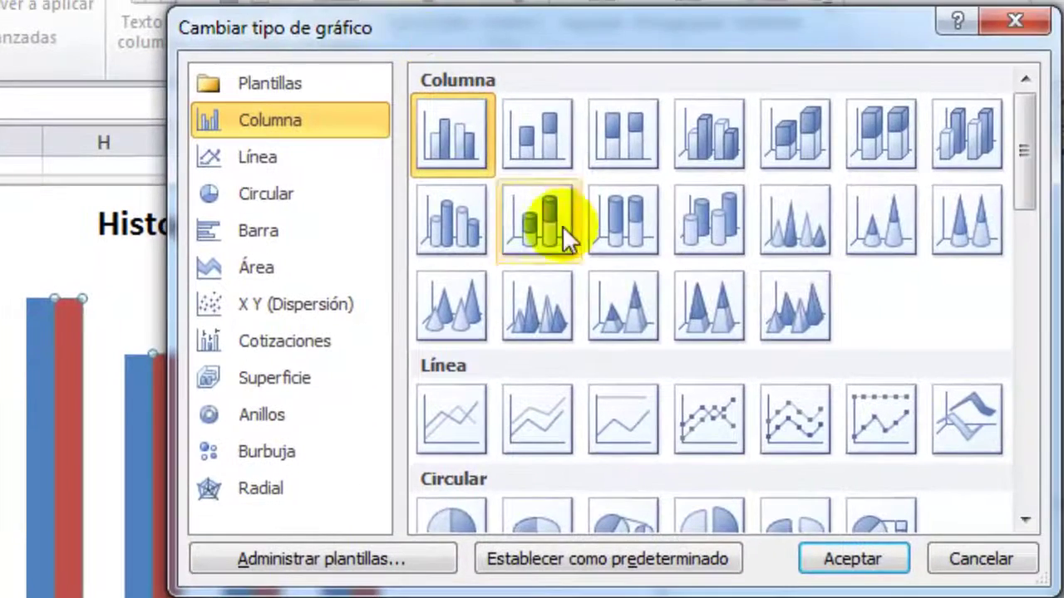
{"action": "left_click", "coordinate": [702, 434]}
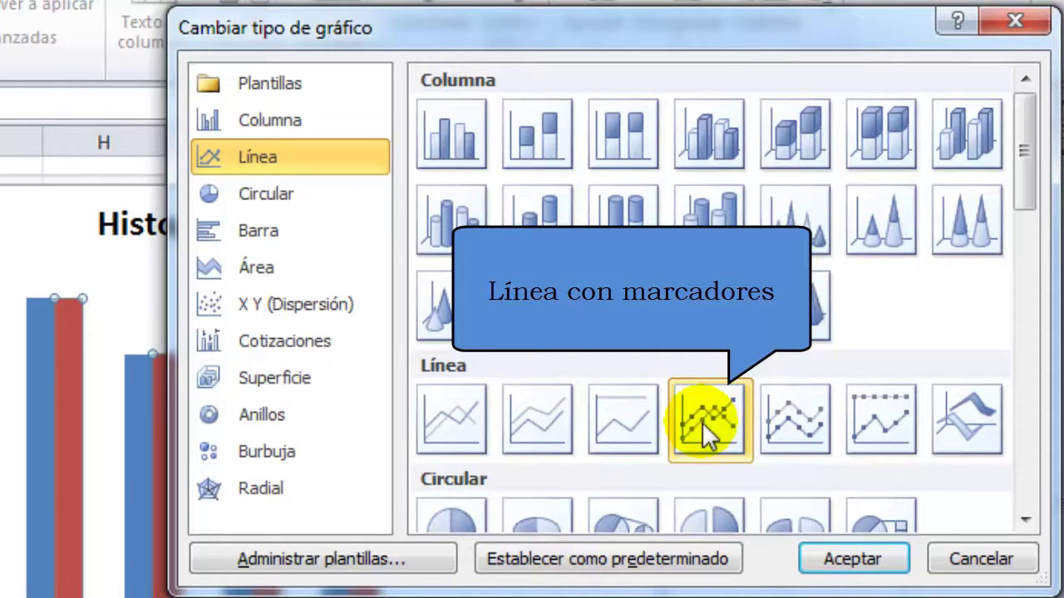
{"action": "left_click", "coordinate": [835, 562]}
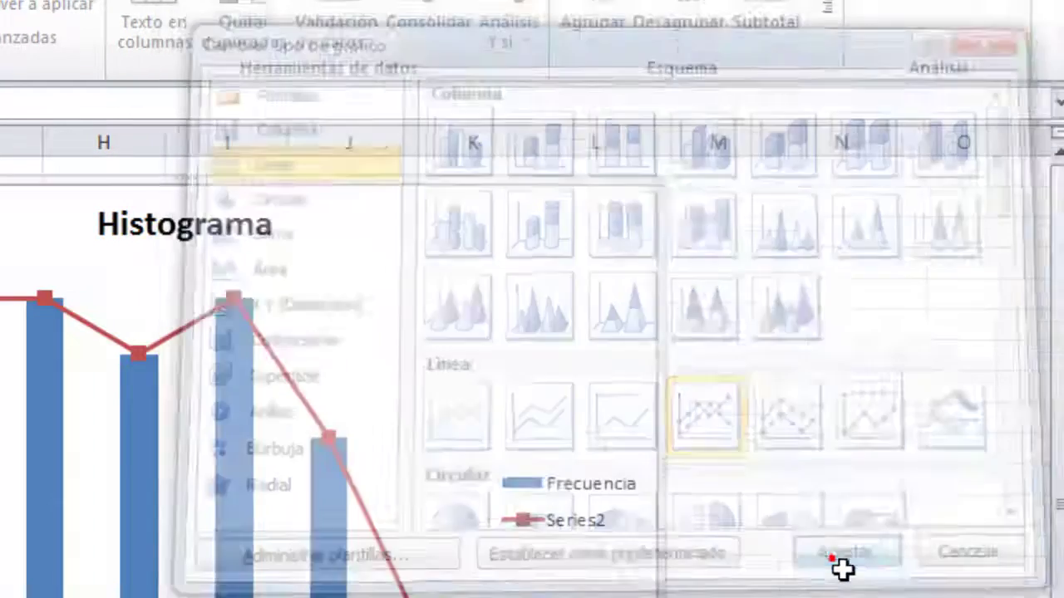
{"action": "left_click", "coordinate": [834, 563]}
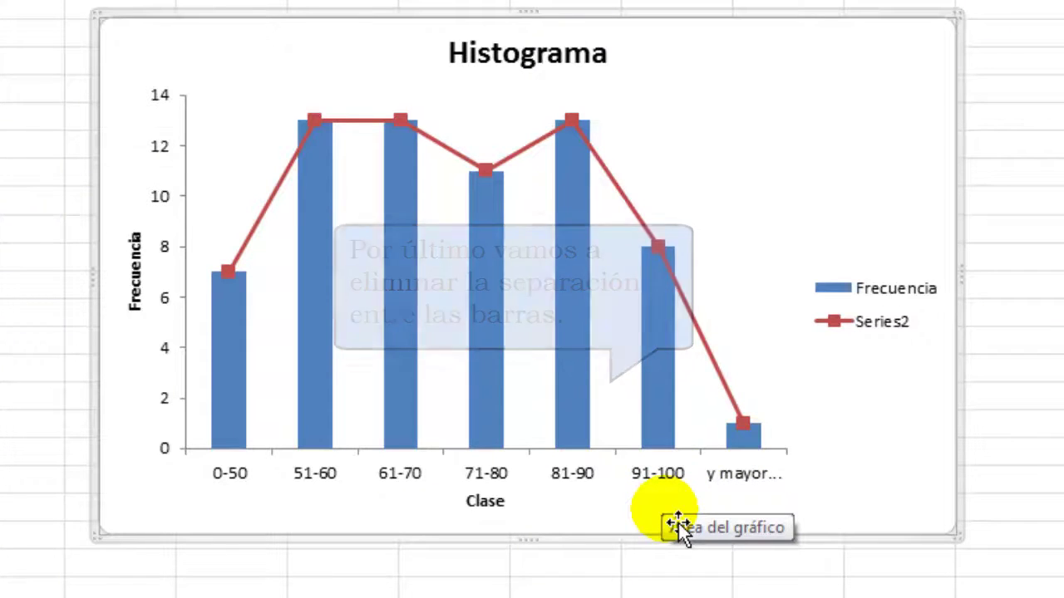
Set the Frecuencia series gap width (Ancho del intervalo) to 0 % so the bars touch.
{"action": "right_click", "coordinate": [575, 375]}
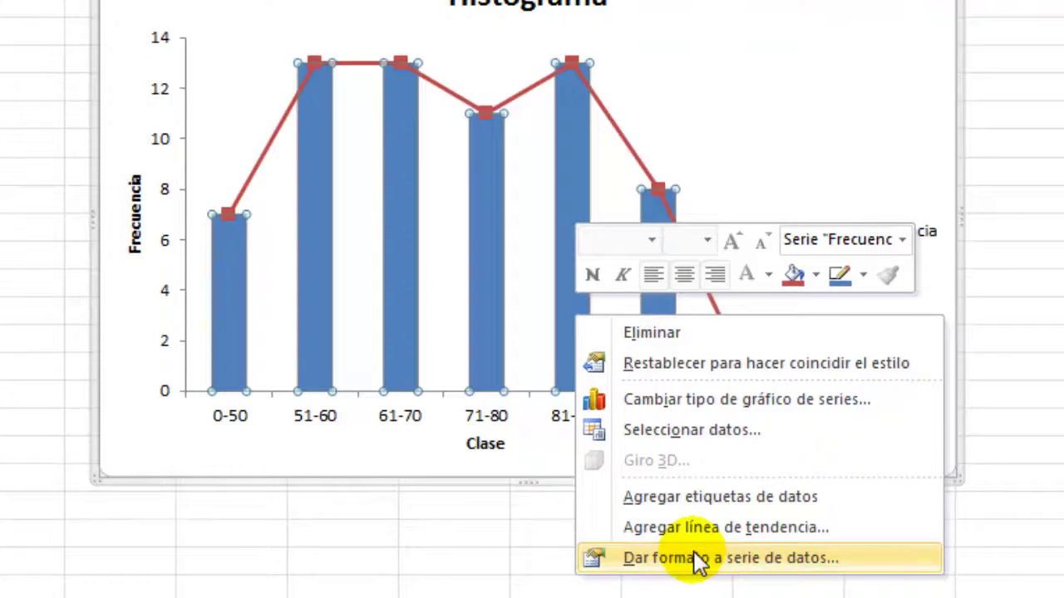
{"action": "left_click", "coordinate": [696, 557]}
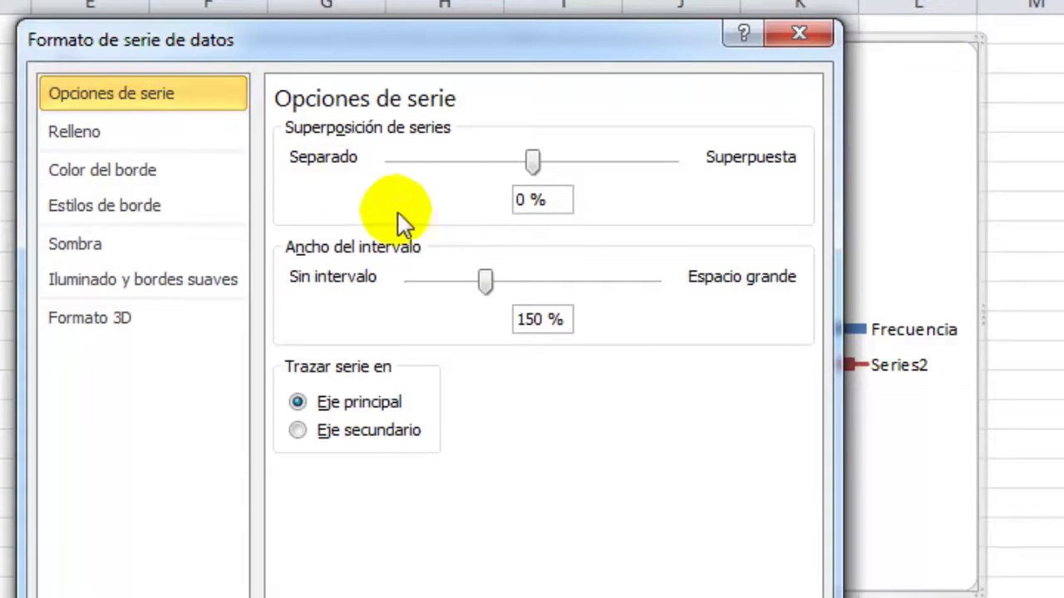
{"action": "left_click_drag", "start_coordinate": [485, 281], "coordinate": [398, 279]}
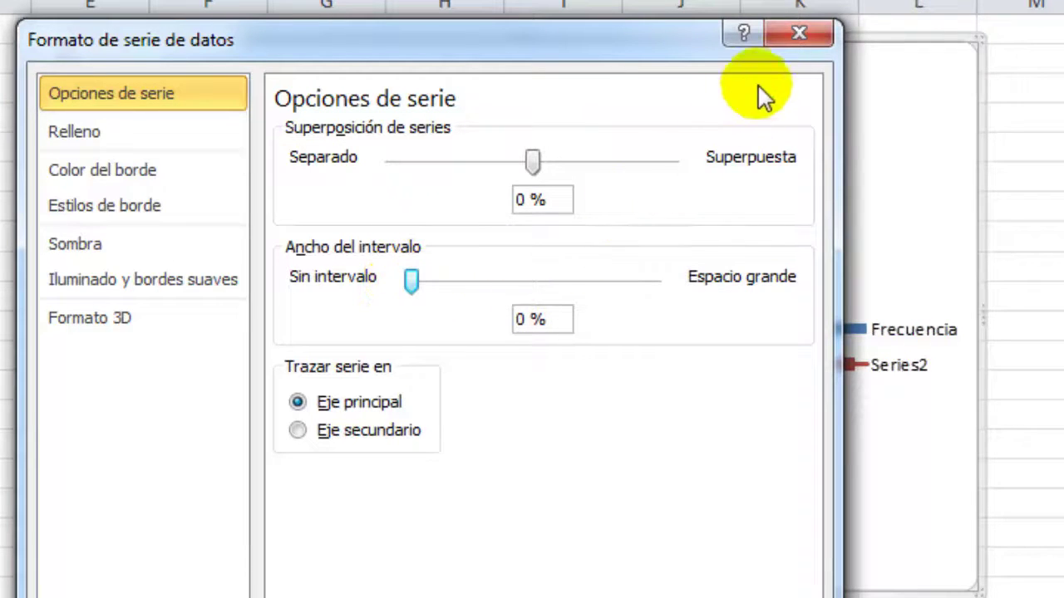
{"action": "left_click", "coordinate": [805, 34]}
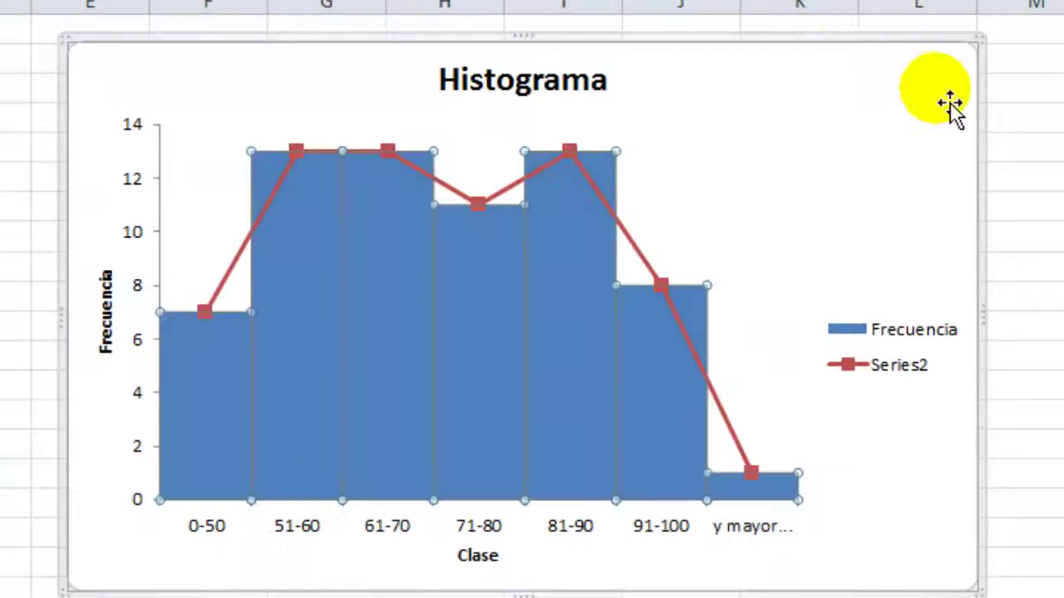
{"action": "left_click", "coordinate": [1051, 177]}
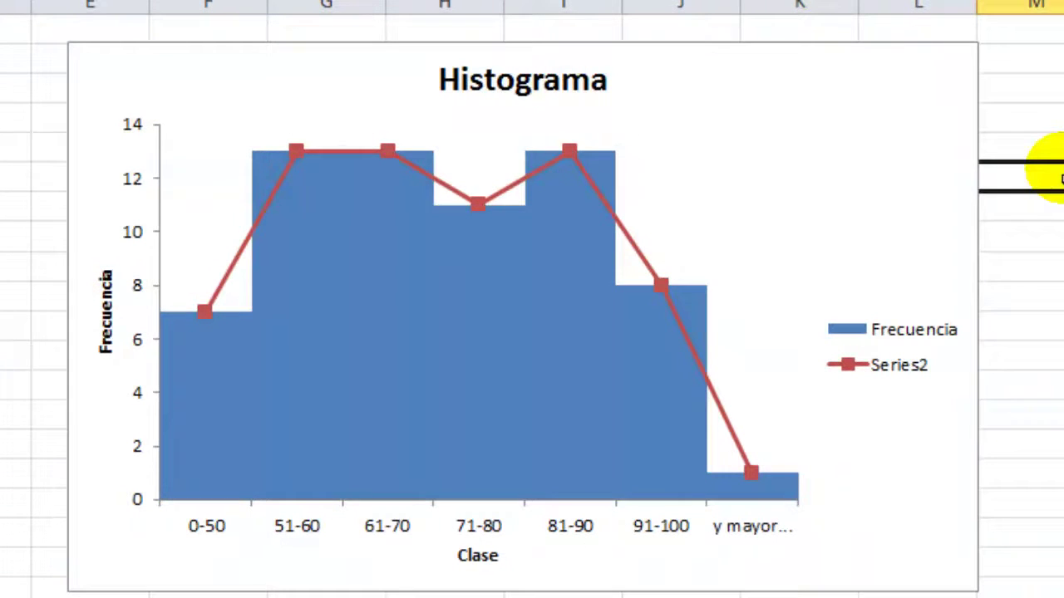